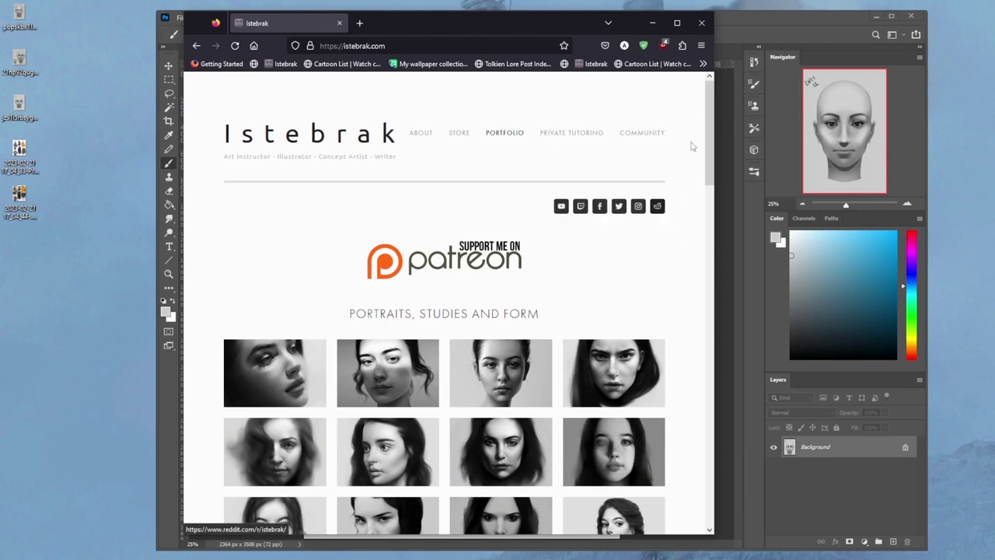
Visit the Istebrak Community page in Firefox, then close the browser
click(642, 138)
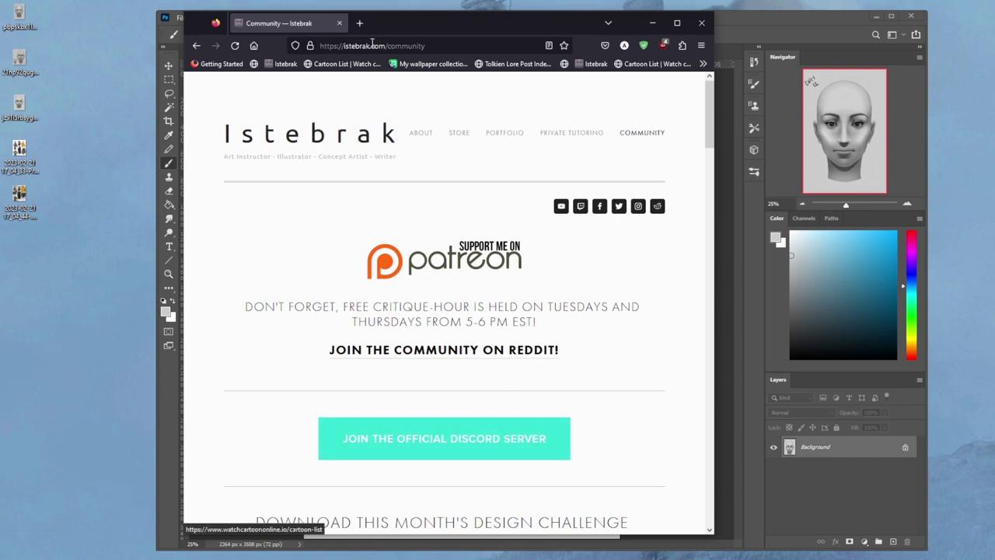
click(339, 23)
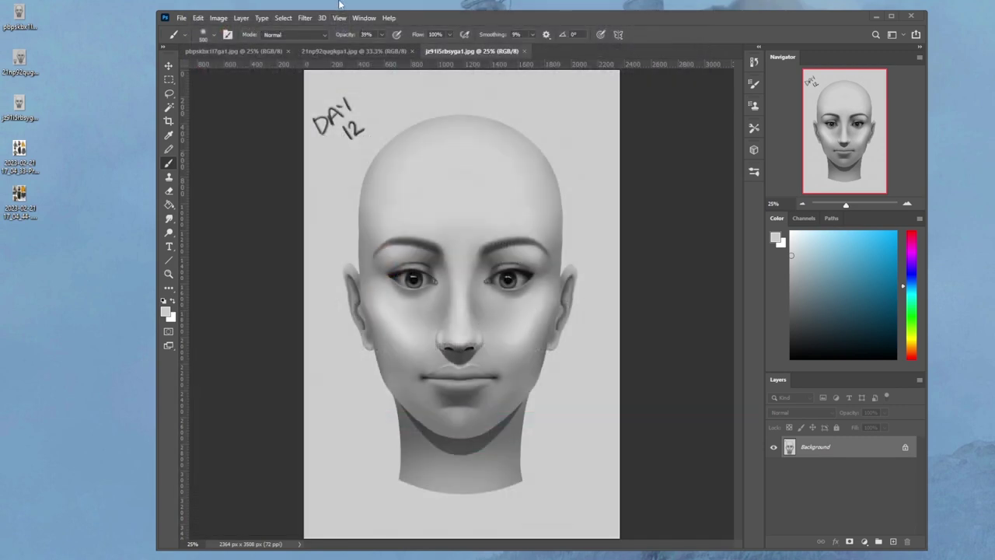
Maximize Photoshop and flip between the Day 8, Day 11 and Day 12 studies
double_click(416, 21)
click(190, 39)
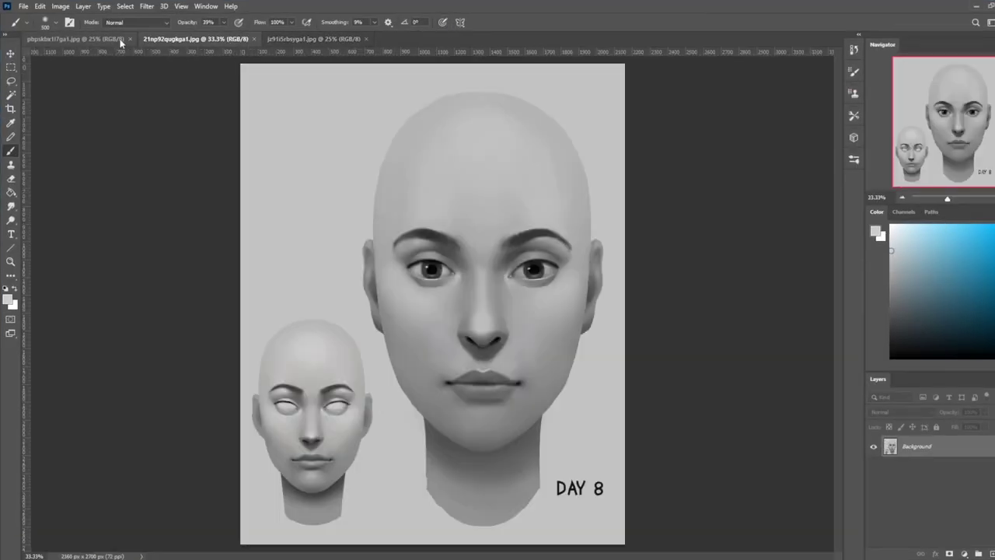
click(91, 39)
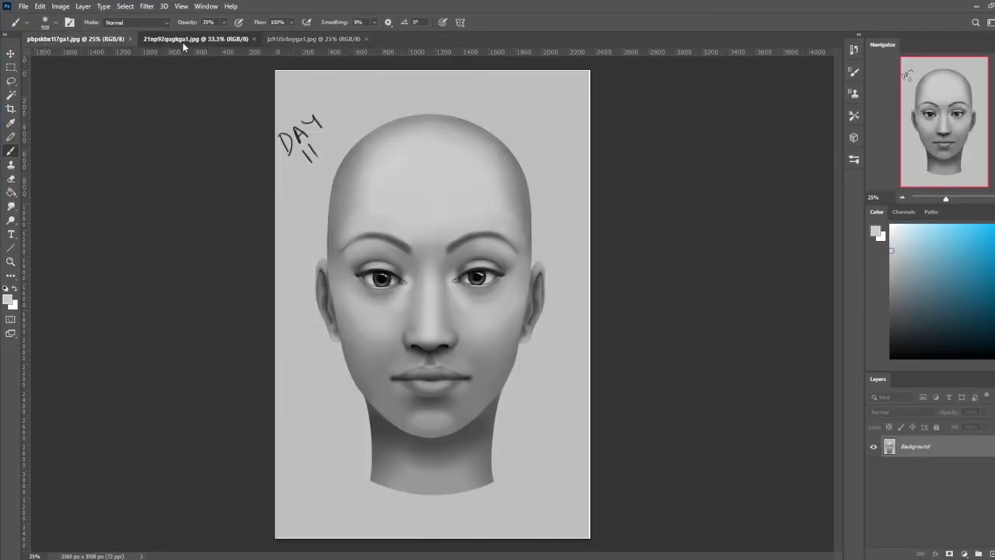
click(219, 41)
click(305, 44)
click(233, 42)
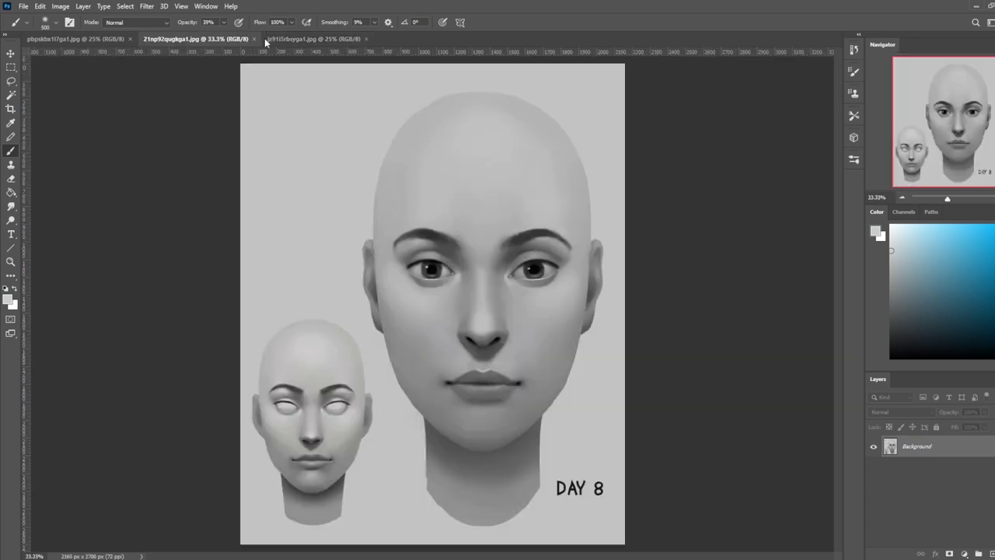
click(264, 39)
Compare the three head studies once more, ending on the Day 12 study
click(86, 41)
click(331, 43)
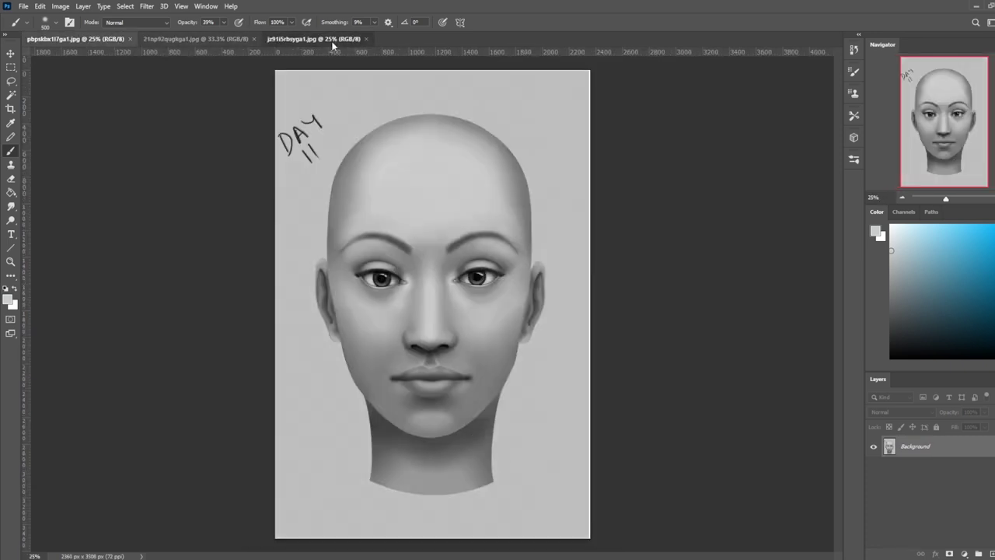
click(216, 39)
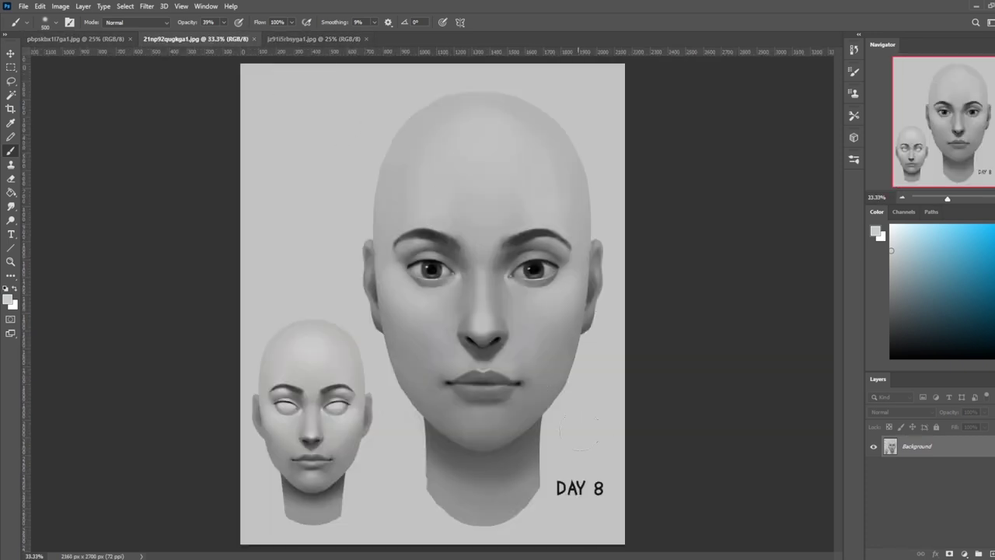
key(ctrl+shift+Tab)
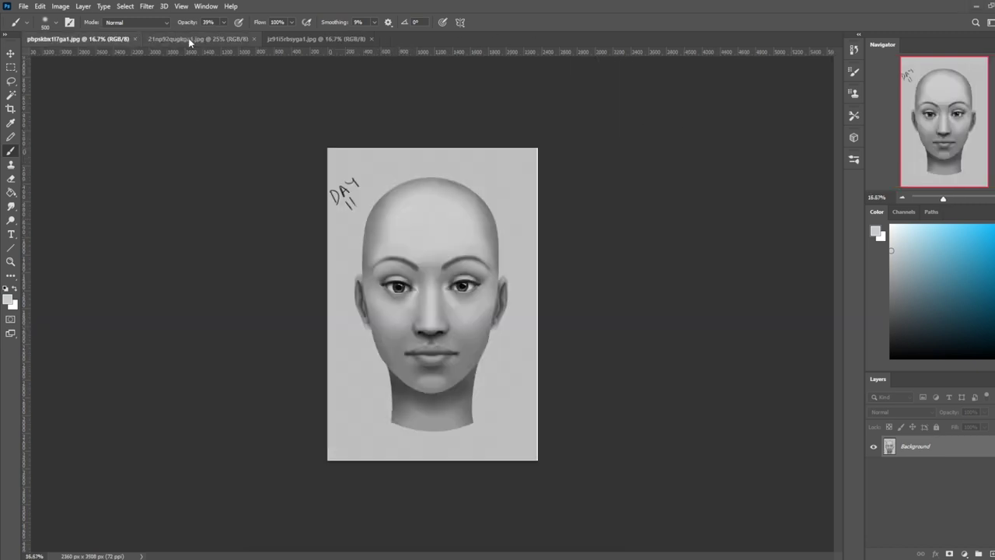
click(189, 40)
click(309, 43)
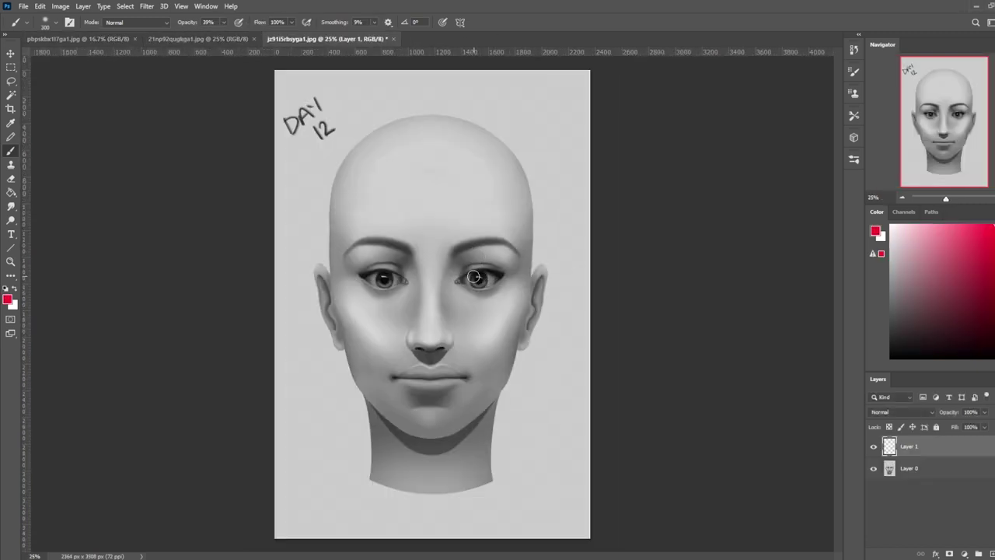
Shrink the brush and mark the right eye in red on the Day 8 and Day 11 studies
key(bracketleft)
key(bracketleft)
key(bracketleft)
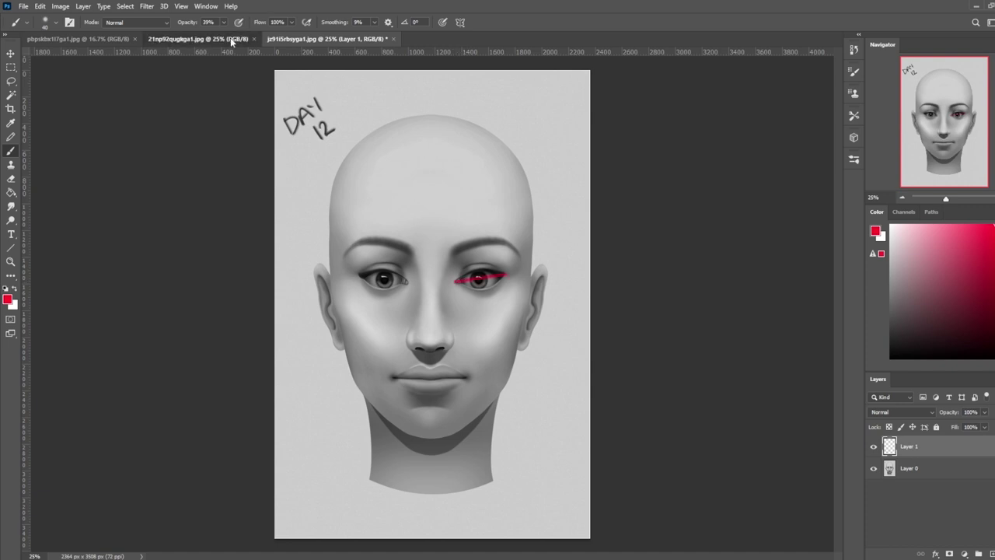
click(230, 38)
click(512, 278)
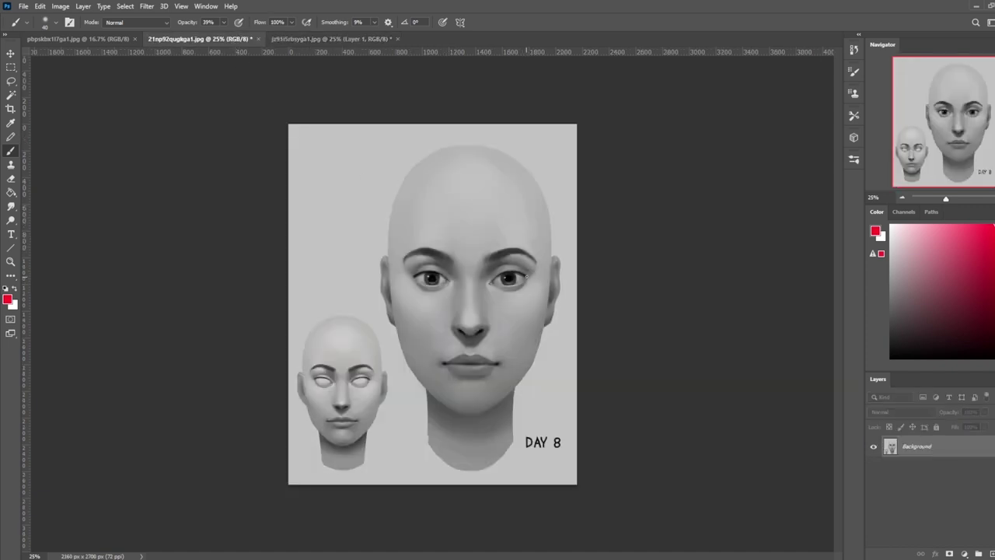
click(117, 38)
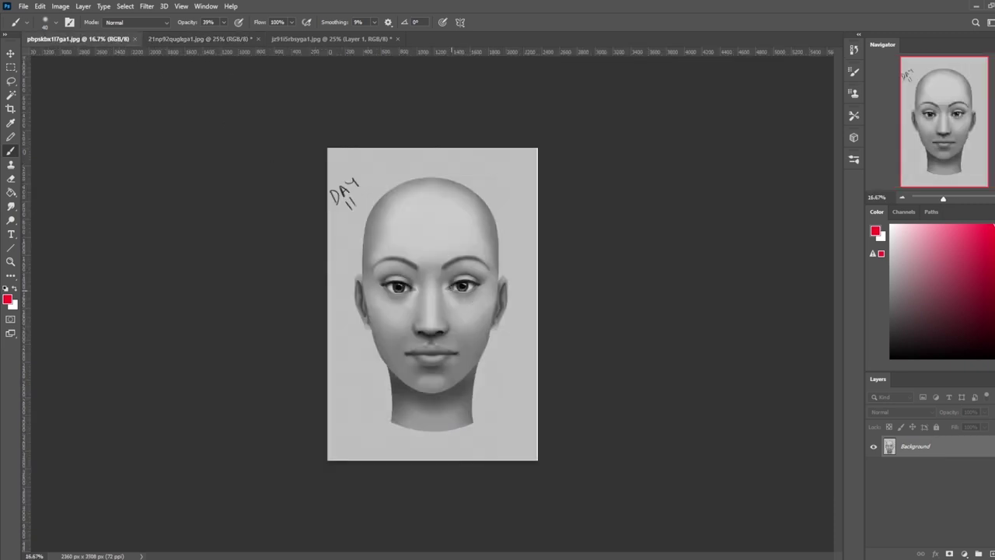
click(451, 288)
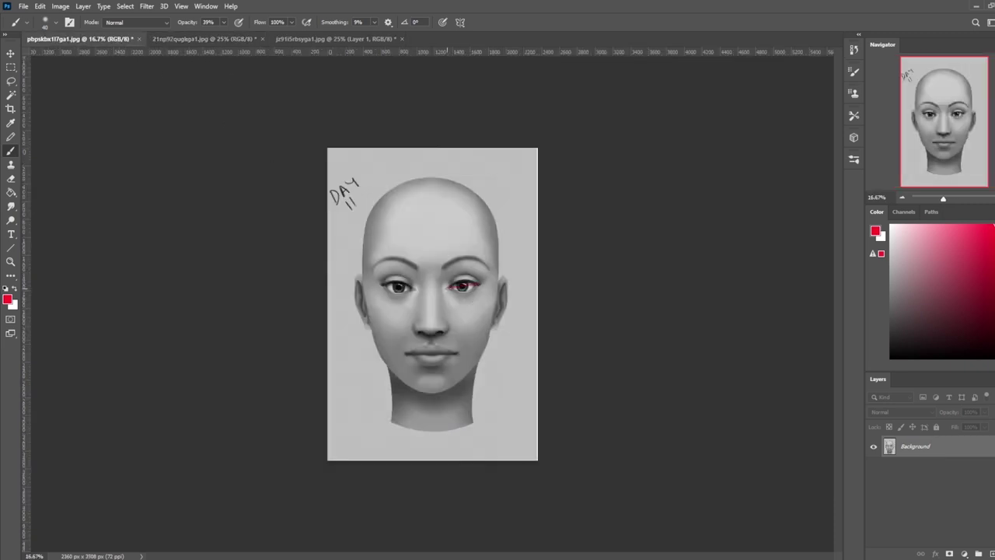
Return to the Day 12 study and select the base painting Layer 0
click(222, 38)
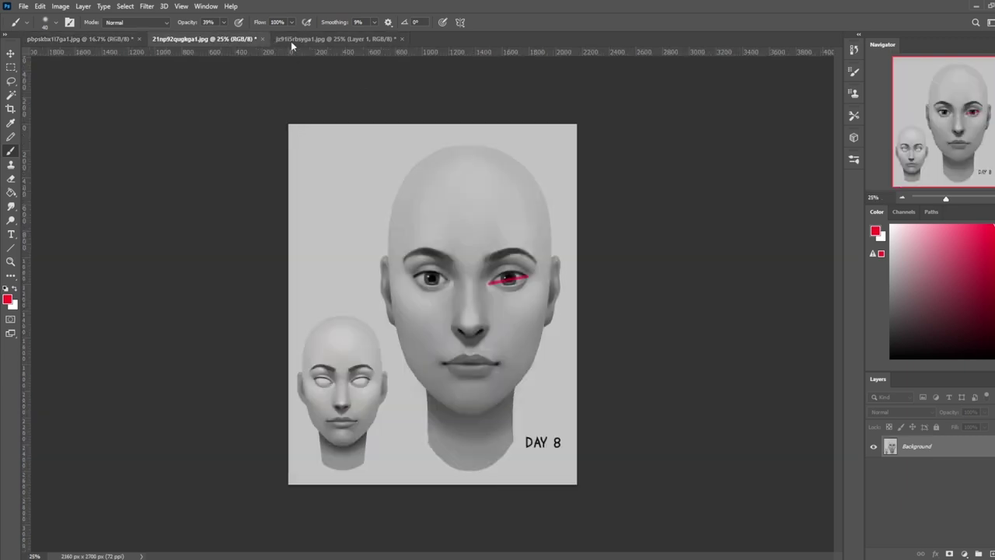
click(331, 41)
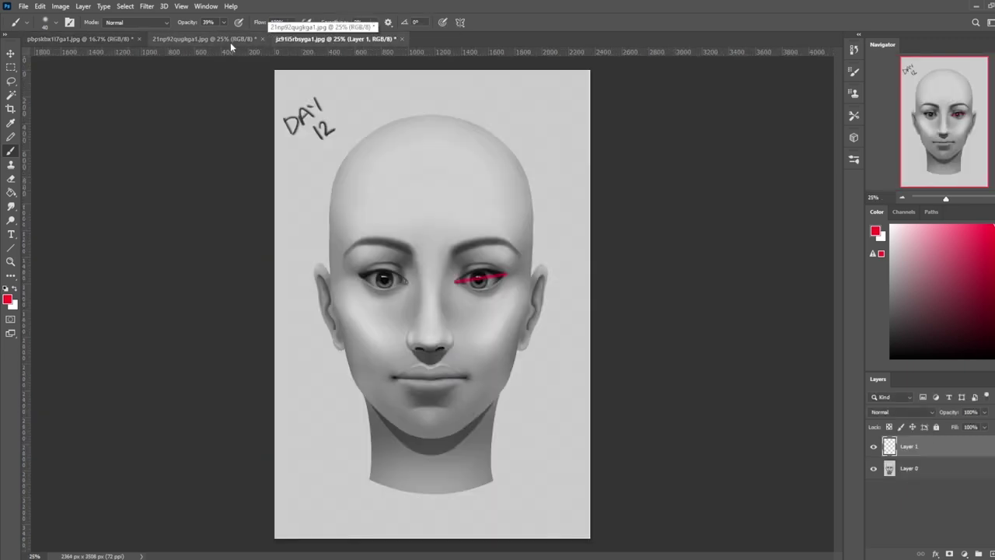
click(932, 467)
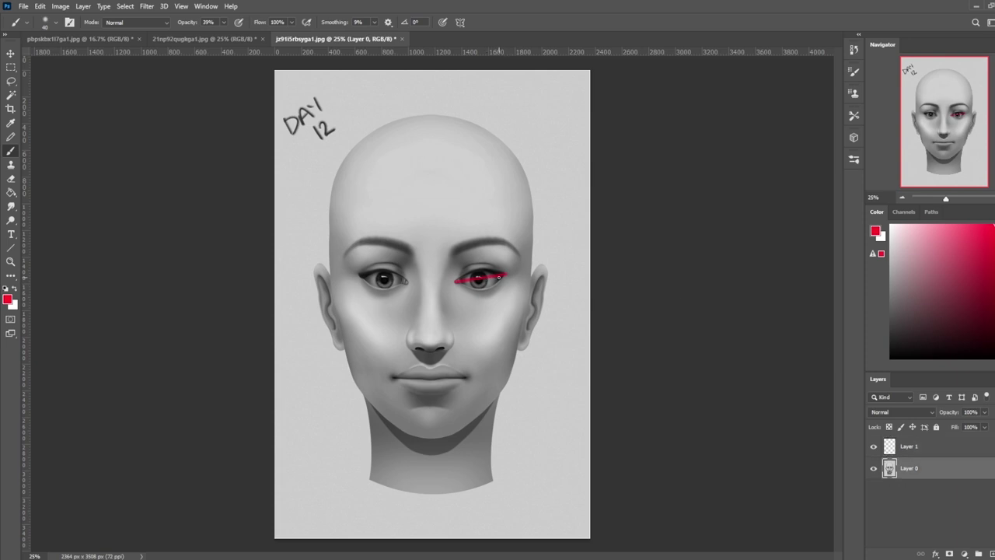
click(146, 6)
Warp the right eye in Liquify with a smaller brush and apply it
click(171, 104)
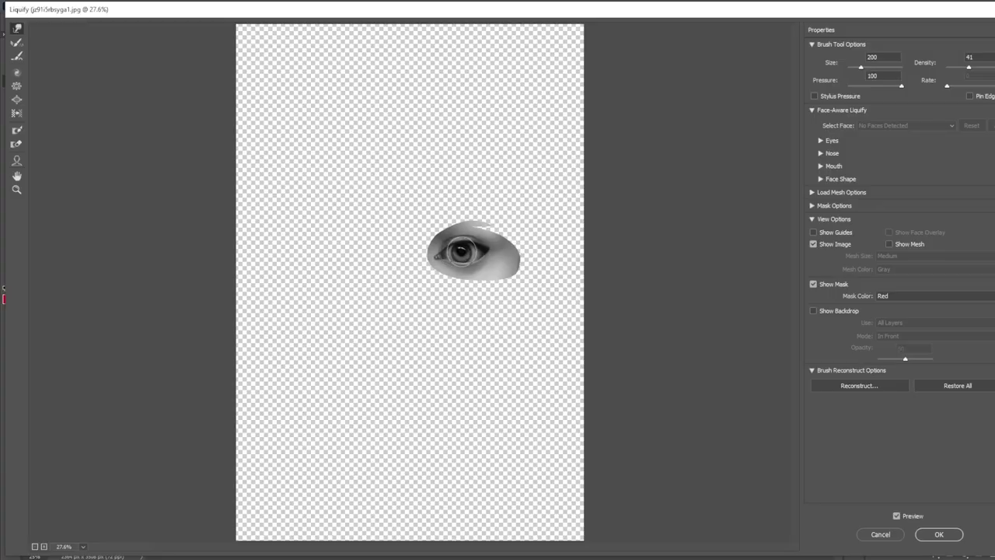
key(bracketleft)
key(bracketright)
key(bracketright)
key(bracketright)
key(bracketleft)
key(bracketleft)
key(bracketleft)
key(bracketleft)
key(Return)
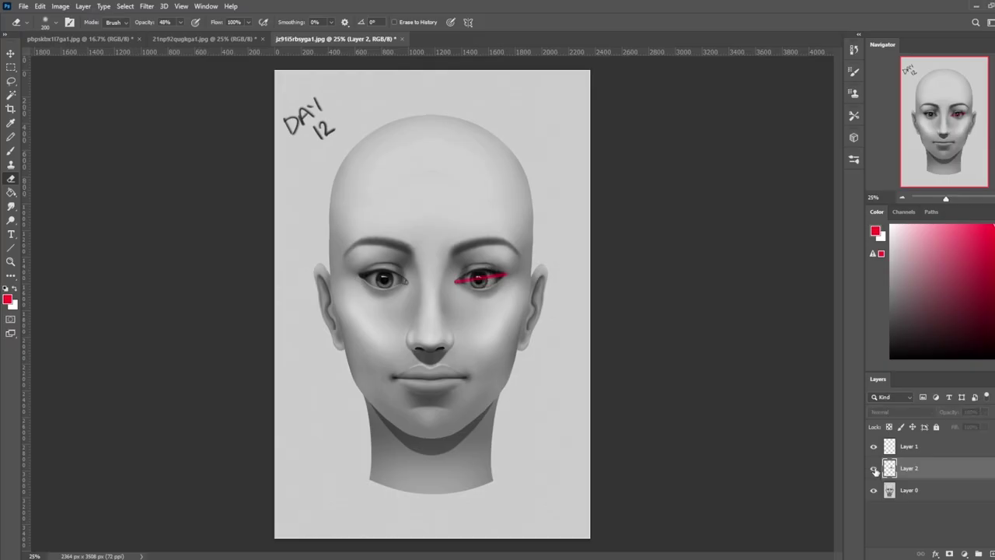
Zoom in, erase the hard edge around the corrected eye, and toggle Layer 2 to compare
click(874, 469)
key(ctrl+plus)
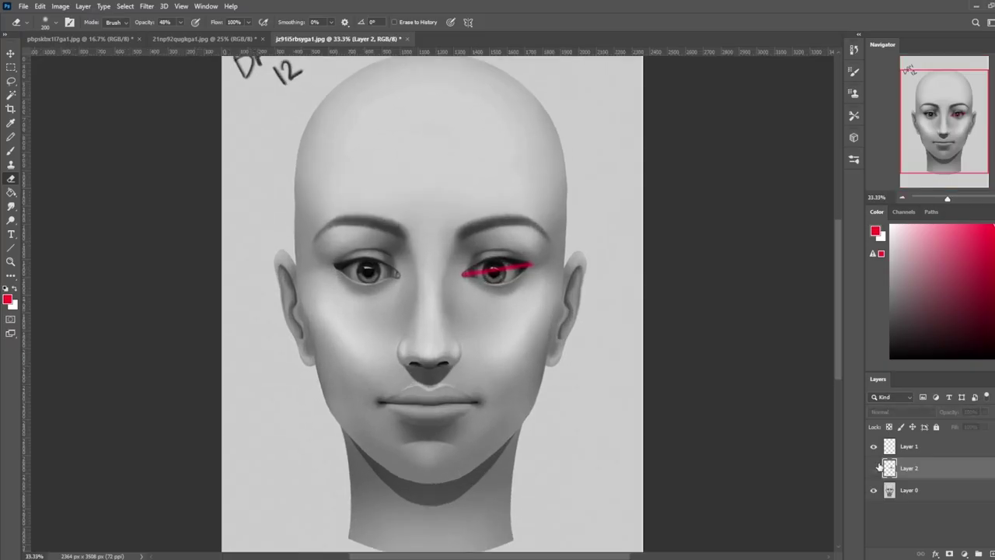
click(874, 470)
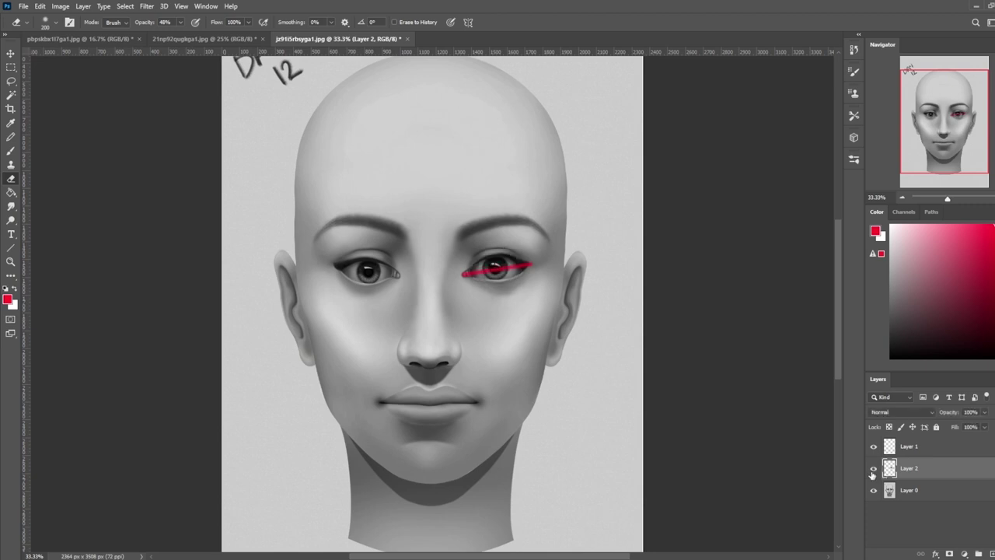
click(872, 468)
click(873, 469)
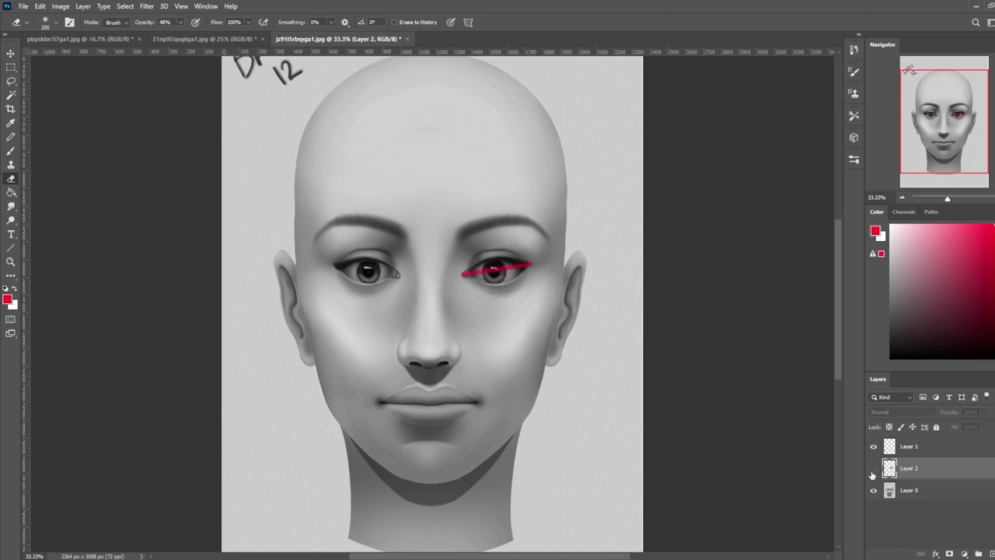
click(873, 470)
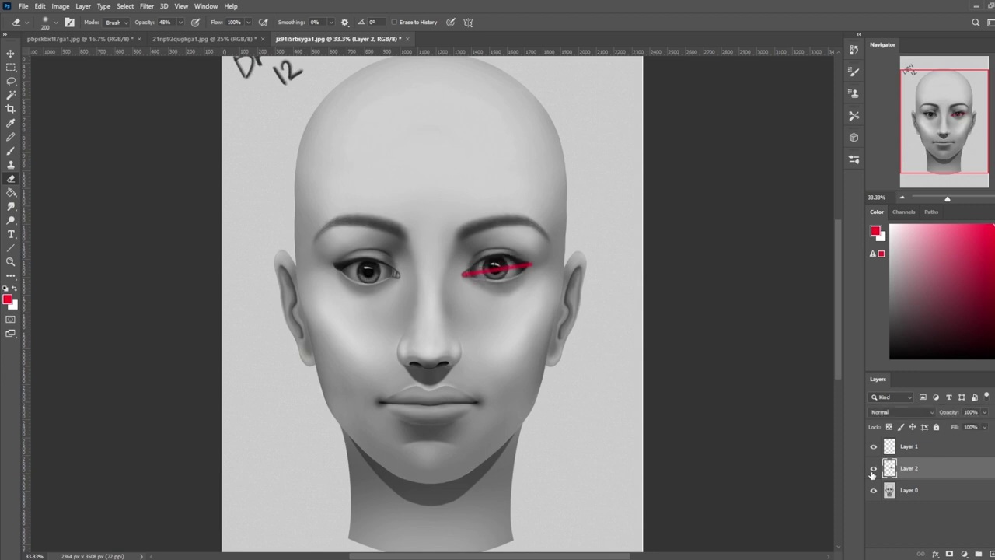
click(872, 470)
Toggle the corrected eye and red guide layers against the original, then undo
click(873, 470)
click(873, 470)
click(872, 449)
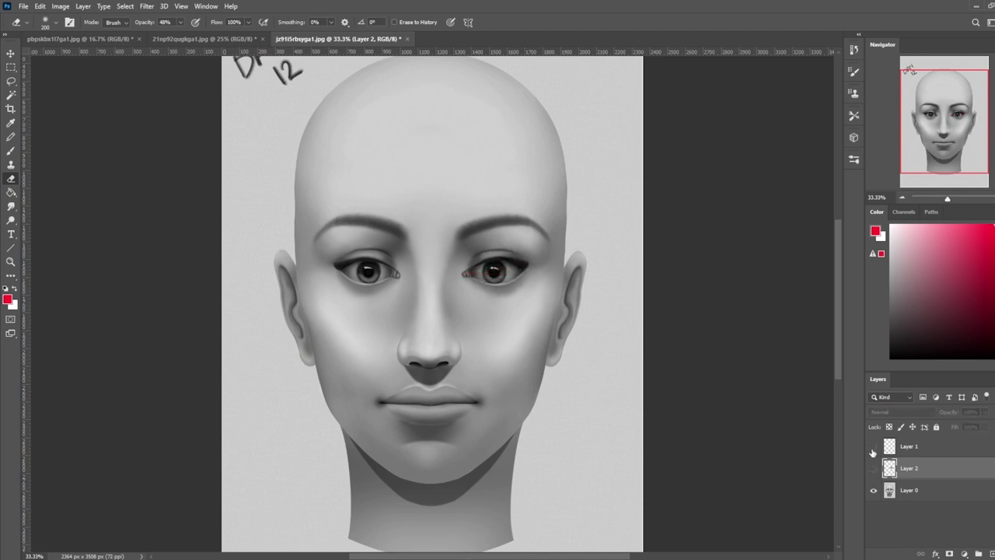
click(872, 449)
click(873, 469)
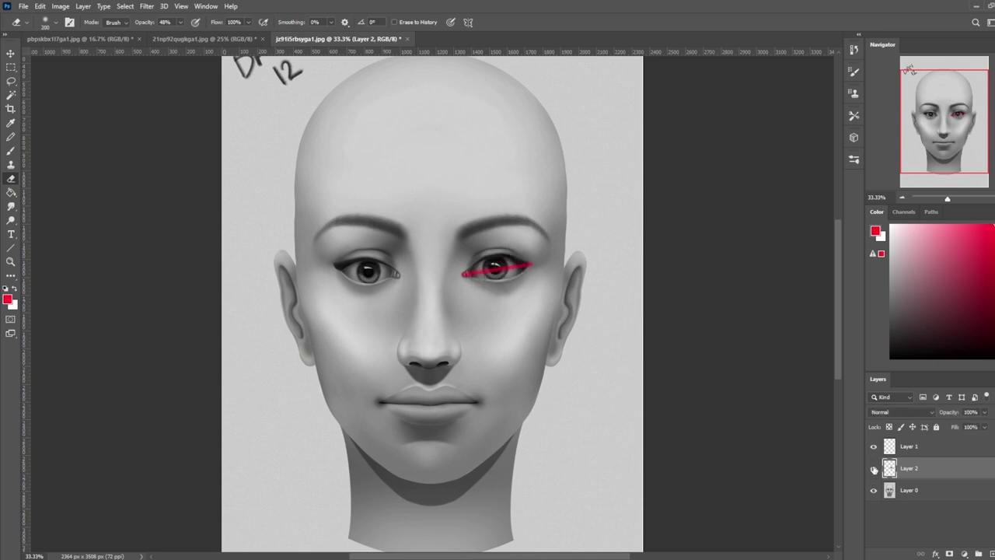
click(873, 469)
click(873, 470)
click(874, 469)
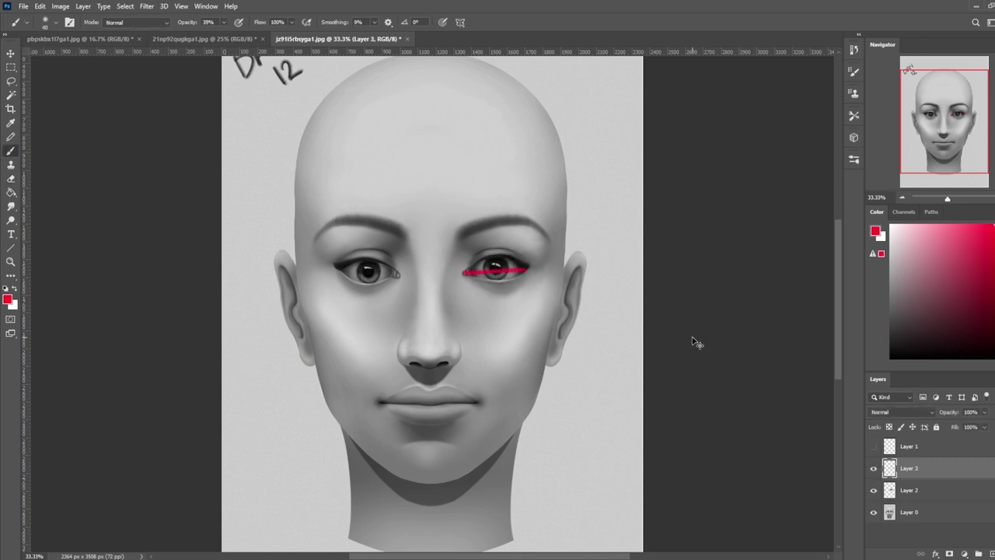
key(ctrl+z)
Deselect the eye area, hide the red guide Layer 1, and select the whole canvas
key(ctrl+shift+z)
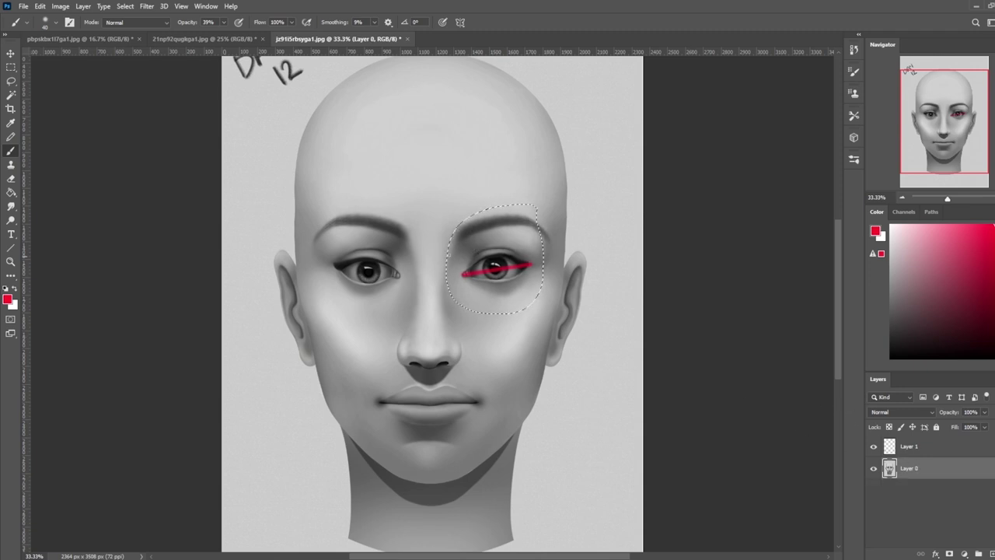
key(m)
right_click(509, 217)
click(545, 227)
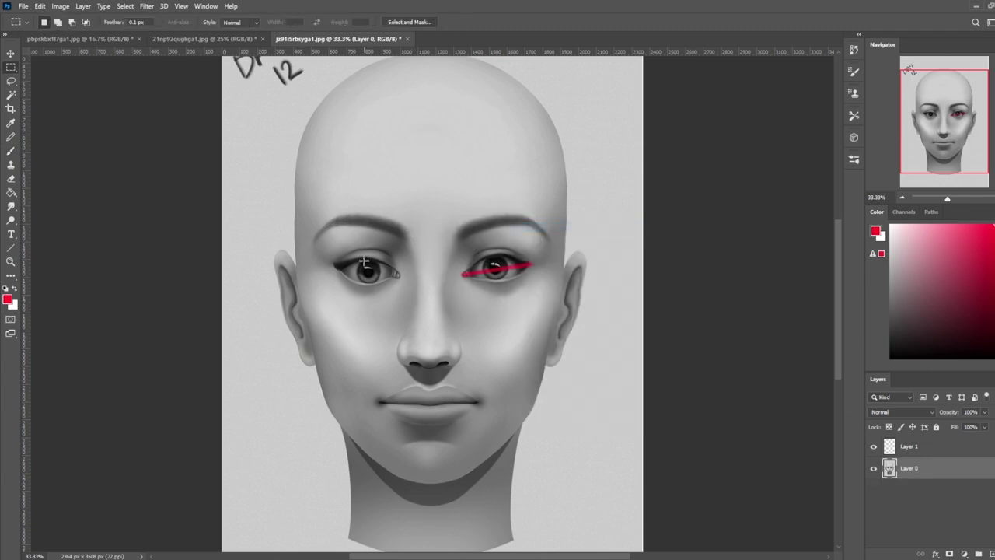
click(872, 448)
key(ctrl+a)
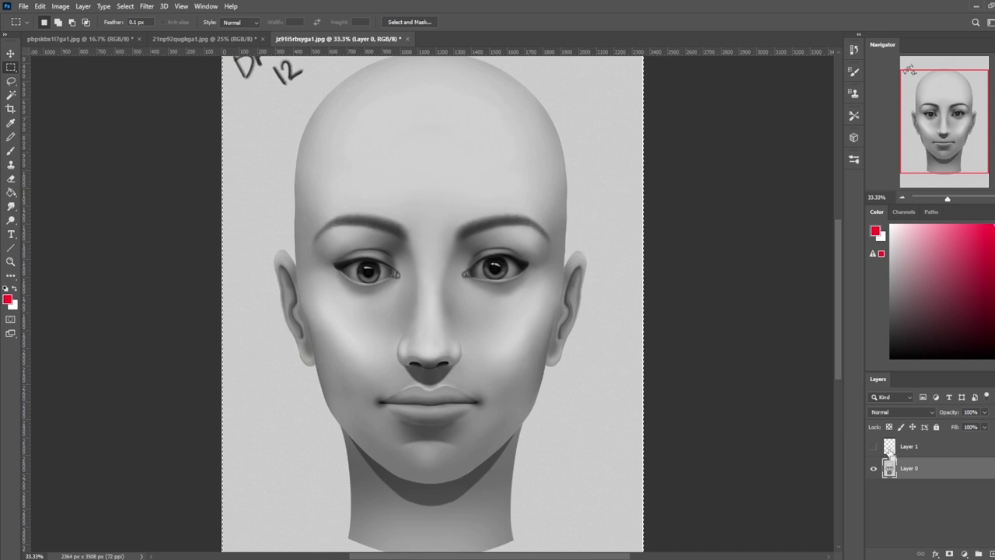
click(854, 52)
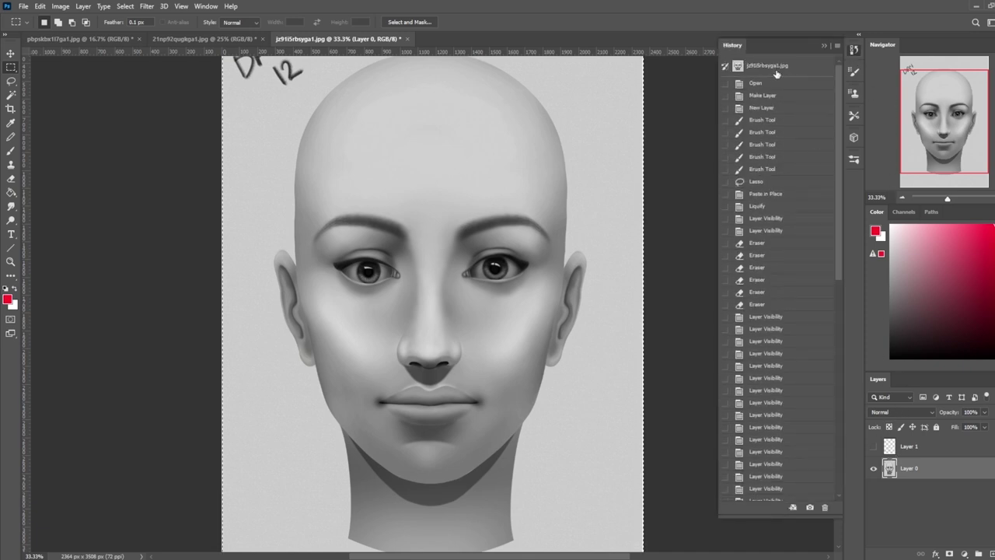
Revert to the opened image from History and duplicate the Background into Layer 1
click(780, 68)
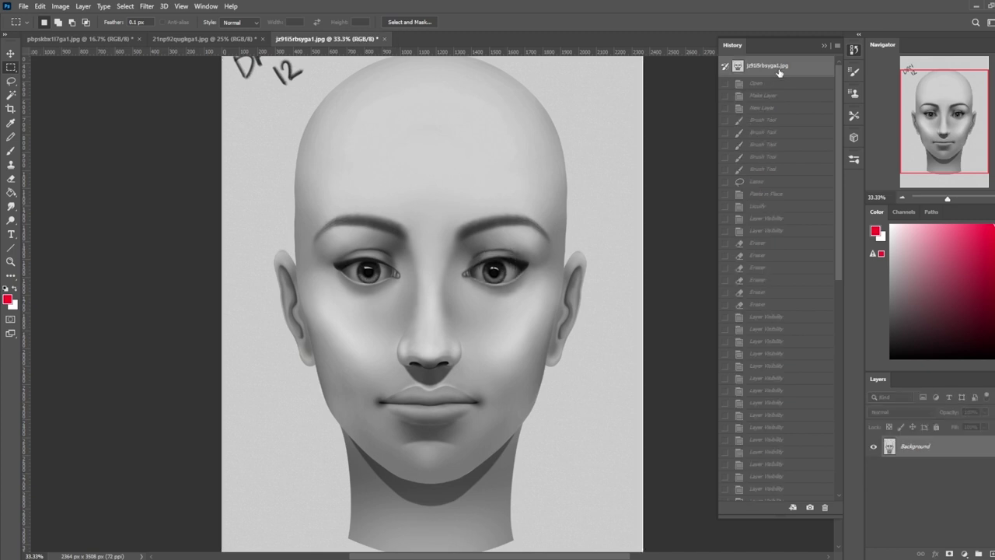
key(ctrl+j)
click(825, 45)
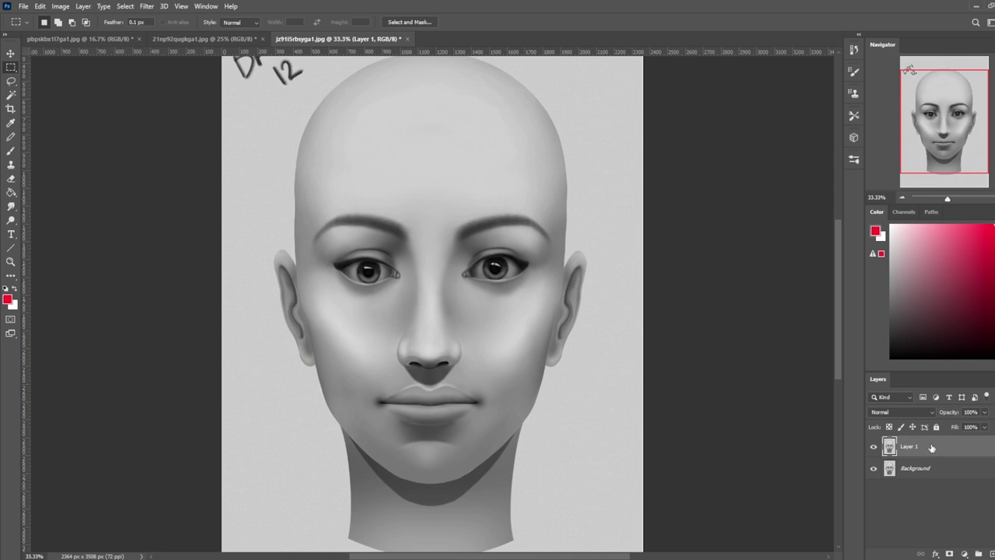
Zoom out and toggle Layer 1 on and off to compare the eyes
click(872, 447)
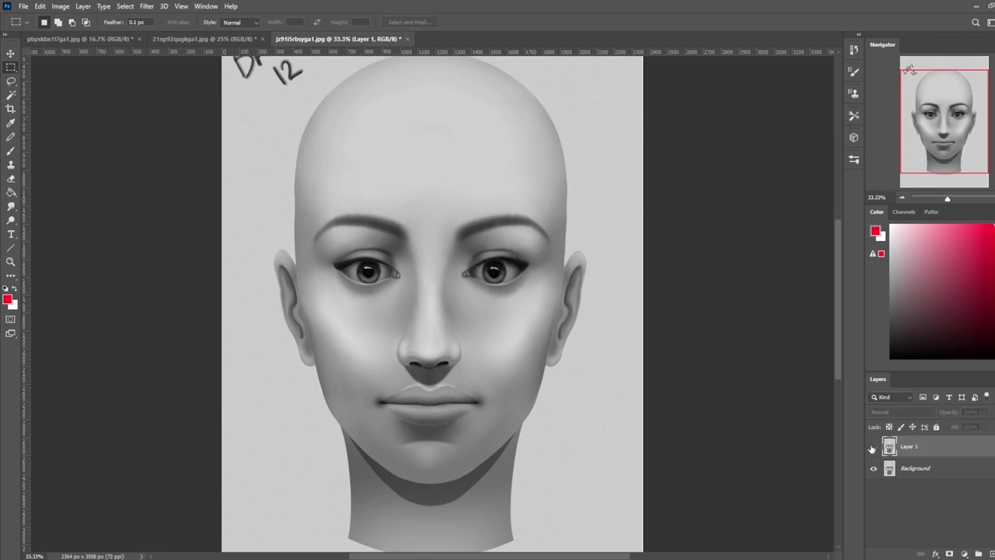
key(ctrl+minus)
click(872, 447)
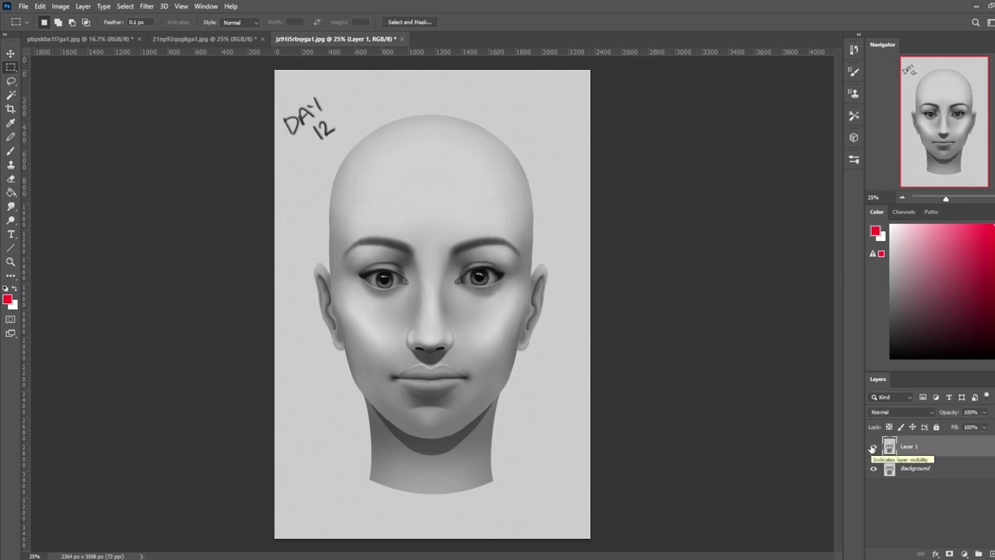
click(872, 447)
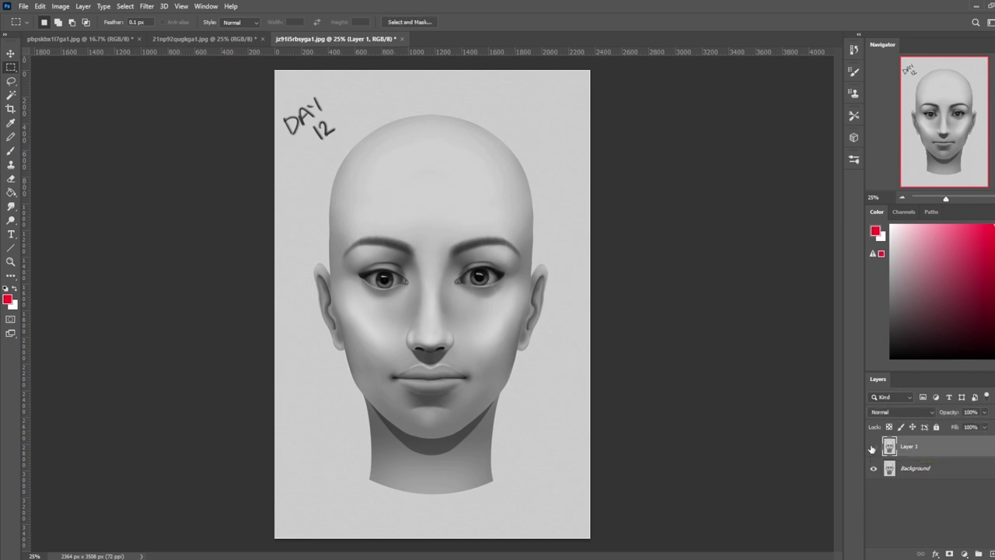
click(872, 448)
click(873, 448)
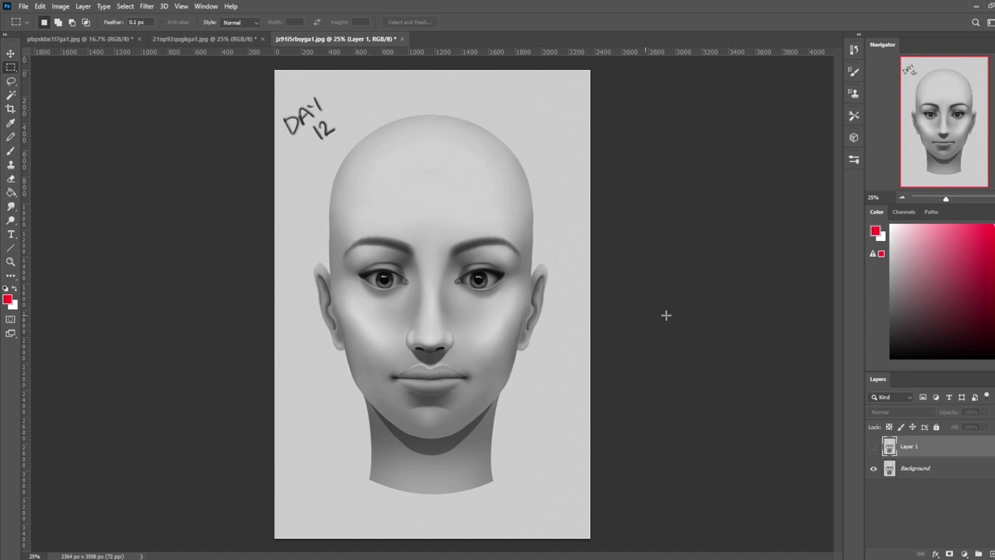
click(872, 448)
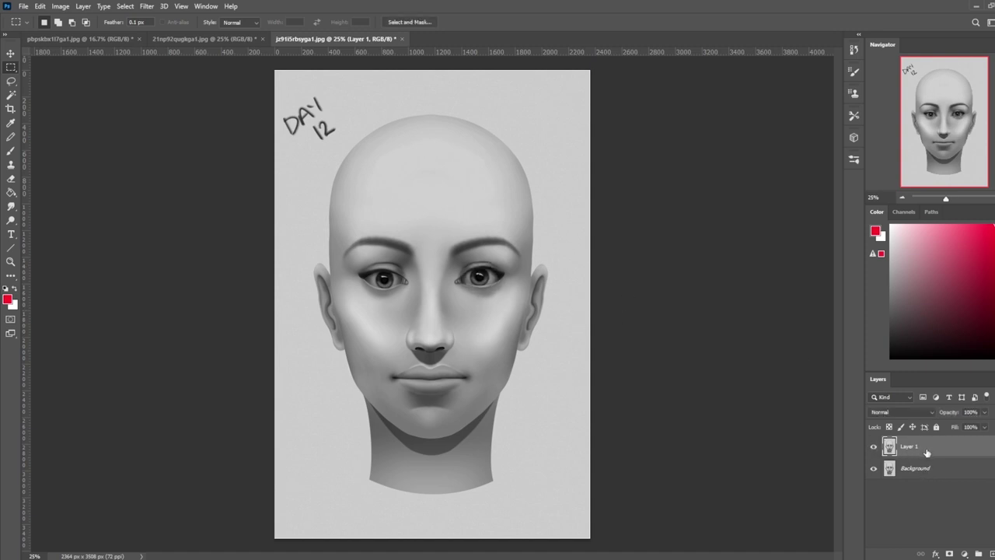
key(ctrl+shift+x)
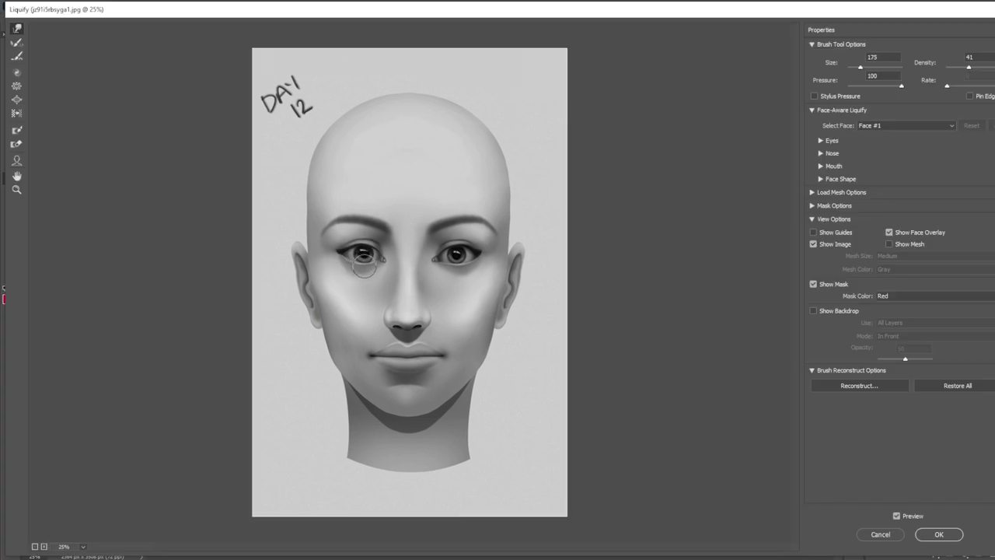
Push the left eye's outer corner up and outward with a resized Liquify brush
key(bracketright)
key(bracketright)
key(bracketleft)
key(bracketleft)
key(bracketright)
key(bracketright)
key(bracketright)
key(bracketleft)
key(bracketleft)
key(bracketright)
key(bracketleft)
key(bracketleft)
key(bracketleft)
Refine the eye corners with further brush resizing, then apply the Liquify warp
key(bracketleft)
key(bracketleft)
key(bracketleft)
mouse_move(344, 241)
mouse_down()
mouse_move(363, 232)
mouse_move(381, 242)
mouse_up()
key(bracketright)
key(bracketright)
key(bracketright)
key(bracketright)
key(bracketright)
key(bracketleft)
key(bracketleft)
key(bracketleft)
key(bracketleft)
key(bracketleft)
key(bracketleft)
key(bracketleft)
key(bracketright)
key(bracketright)
key(bracketright)
key(bracketleft)
key(bracketleft)
key(bracketright)
key(bracketright)
key(bracketright)
key(bracketleft)
key(bracketleft)
key(bracketright)
key(bracketright)
key(bracketright)
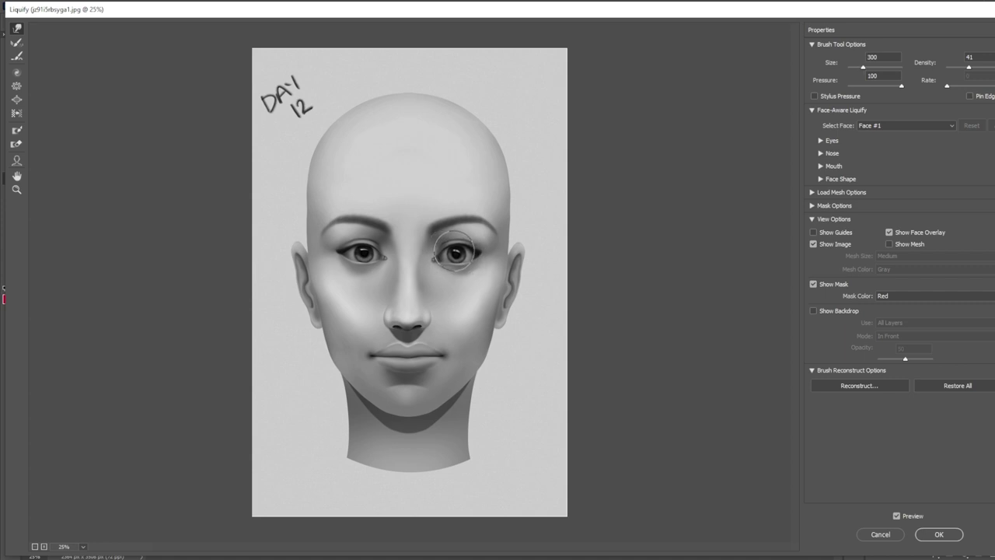
key(bracketleft)
key(bracketleft)
key(bracketright)
key(bracketright)
key(bracketright)
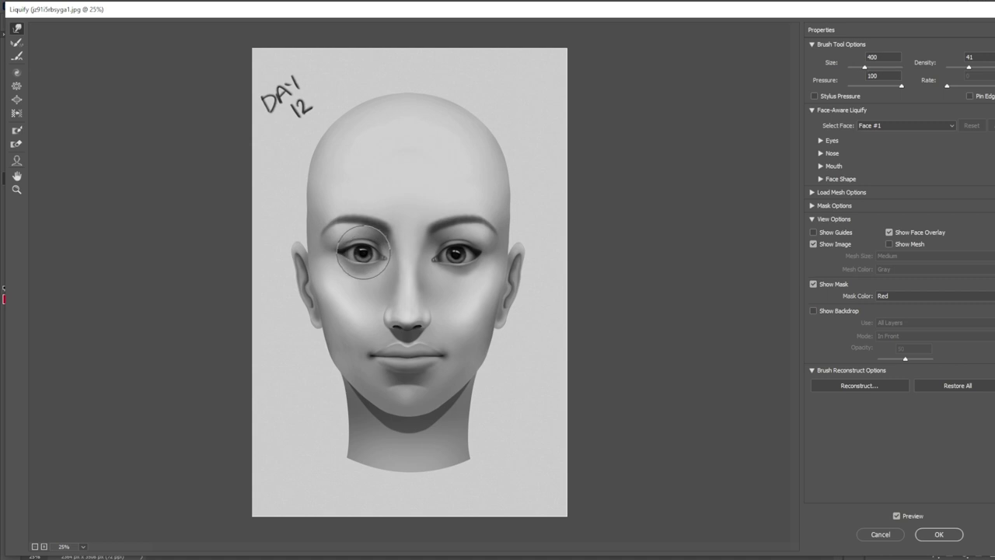
key(ctrl+plus)
key(bracketleft)
key(bracketleft)
key(bracketleft)
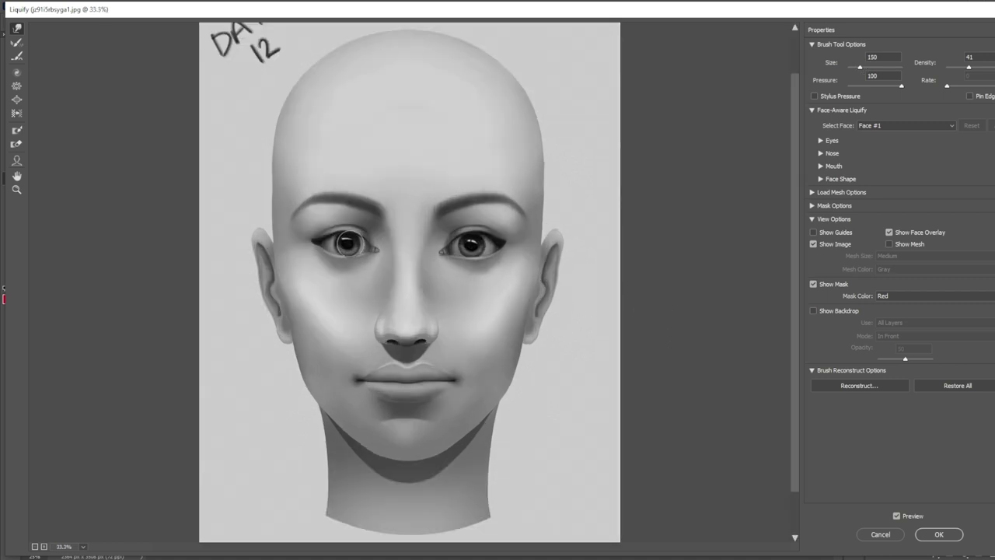
key(ctrl+minus)
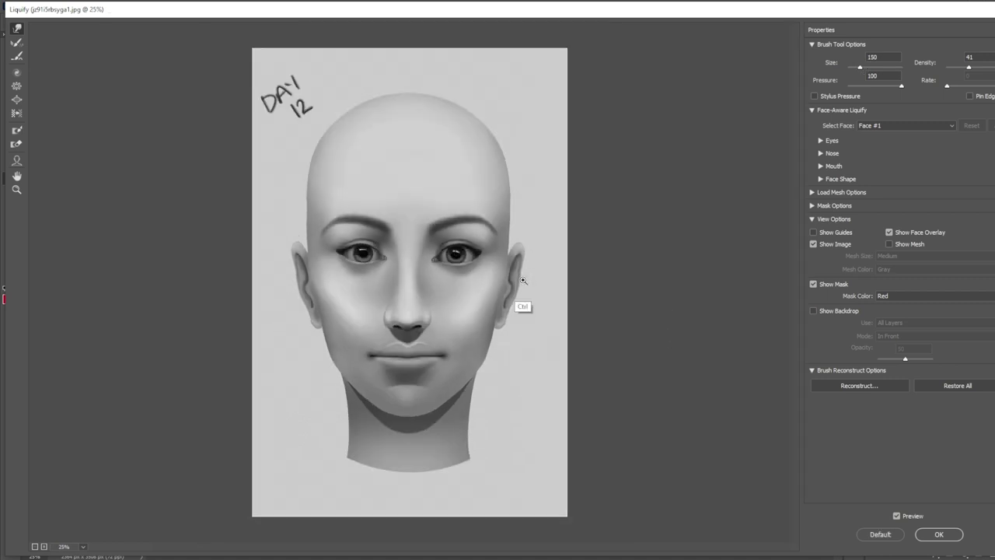
click(939, 535)
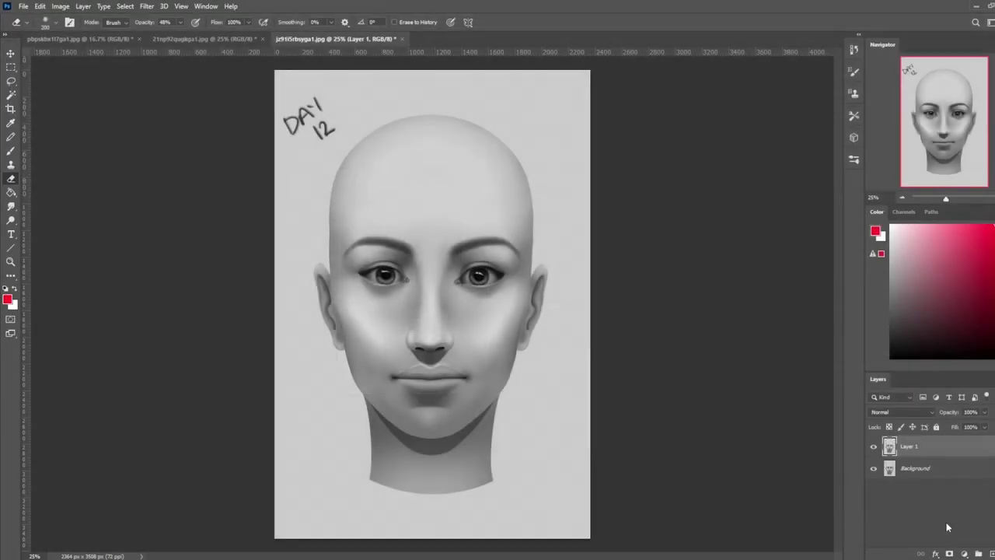
Toggle Layer 1 repeatedly at two zoom levels to judge the liquified eyes, leaving it hidden
click(873, 446)
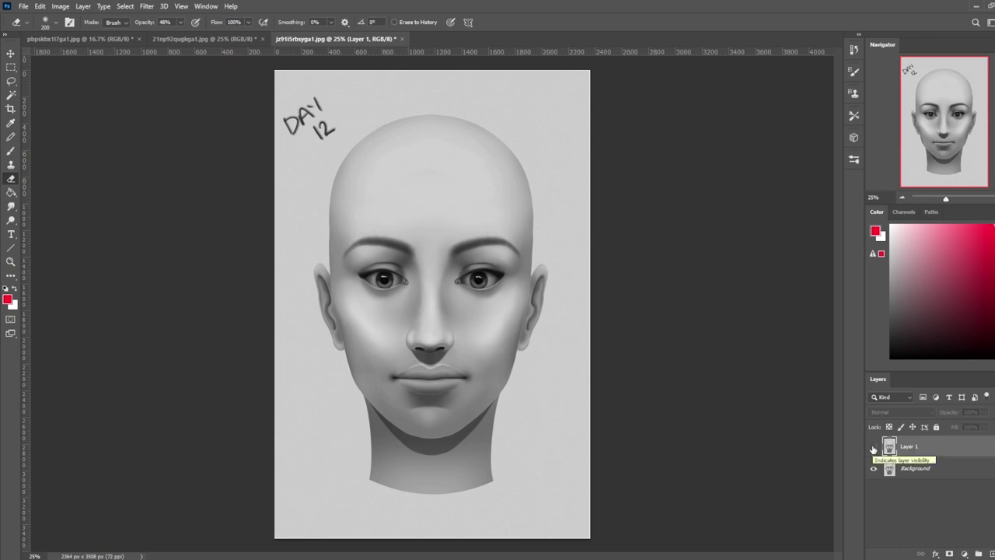
click(873, 446)
click(873, 447)
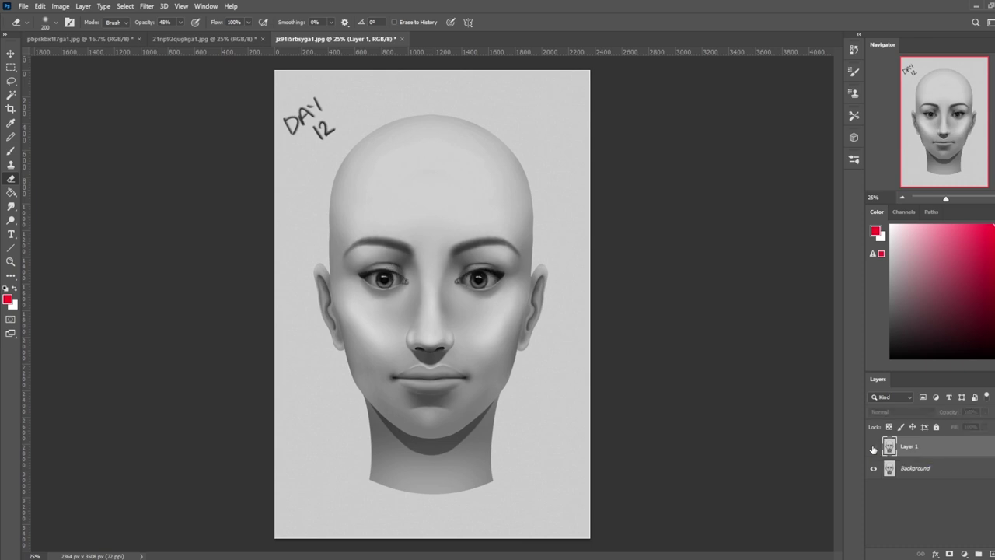
click(872, 447)
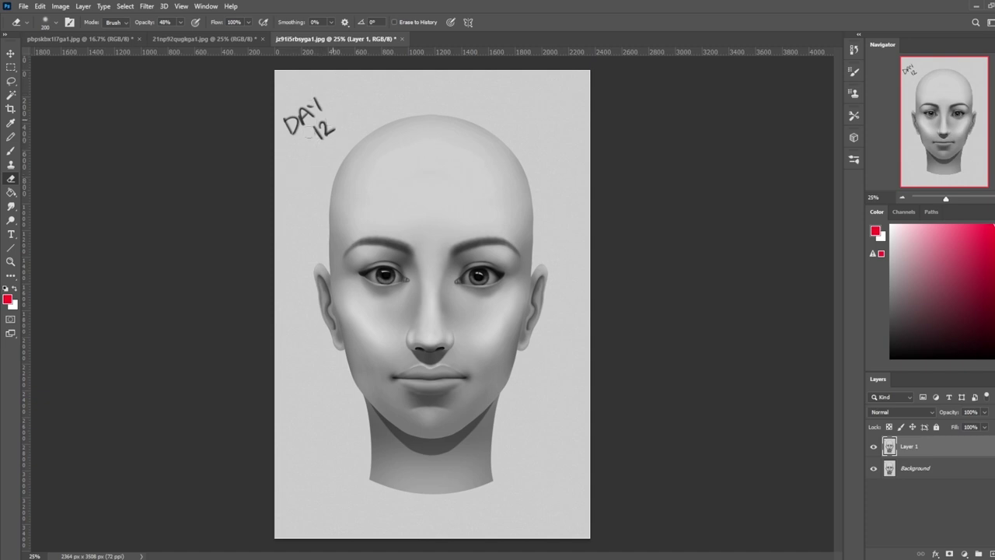
click(874, 448)
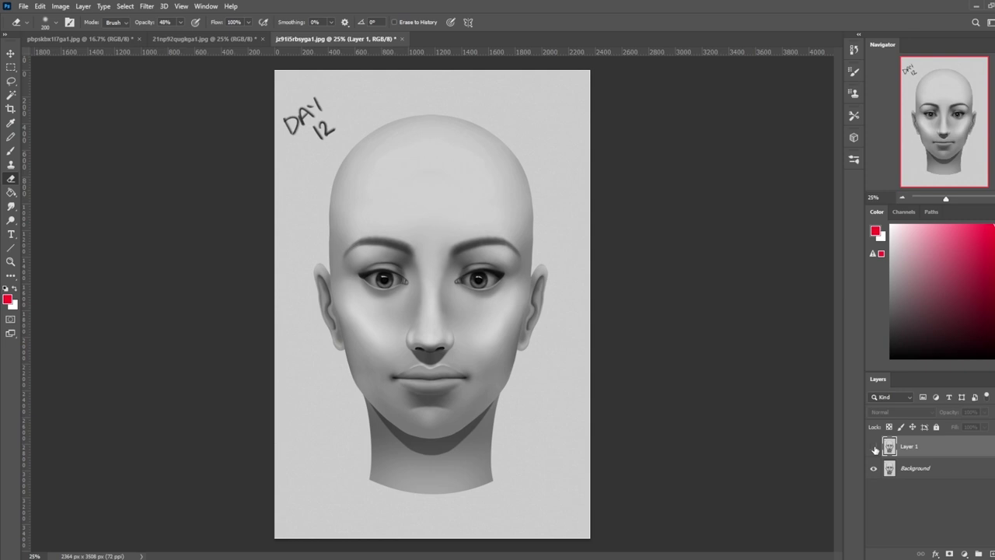
key(ctrl+minus)
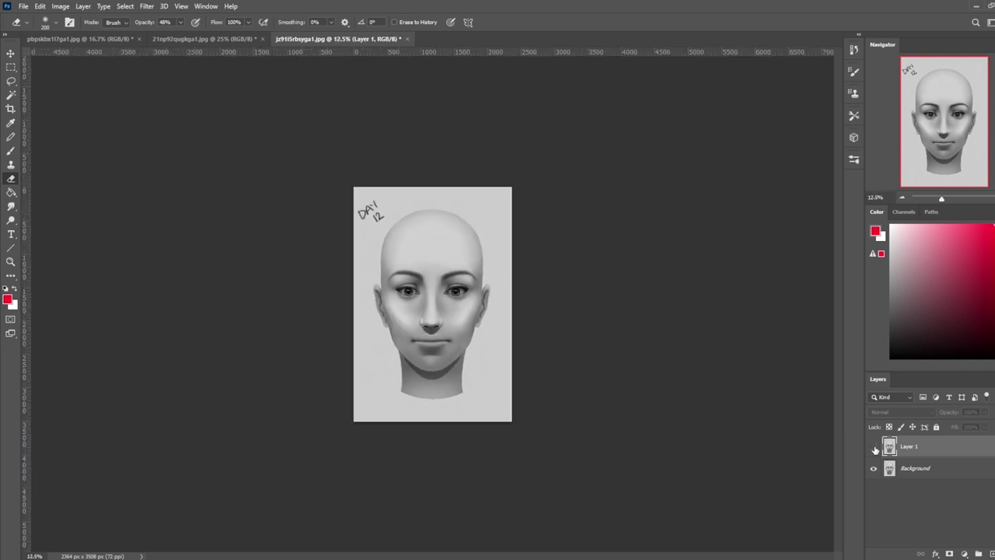
key(ctrl+plus)
key(ctrl+plus)
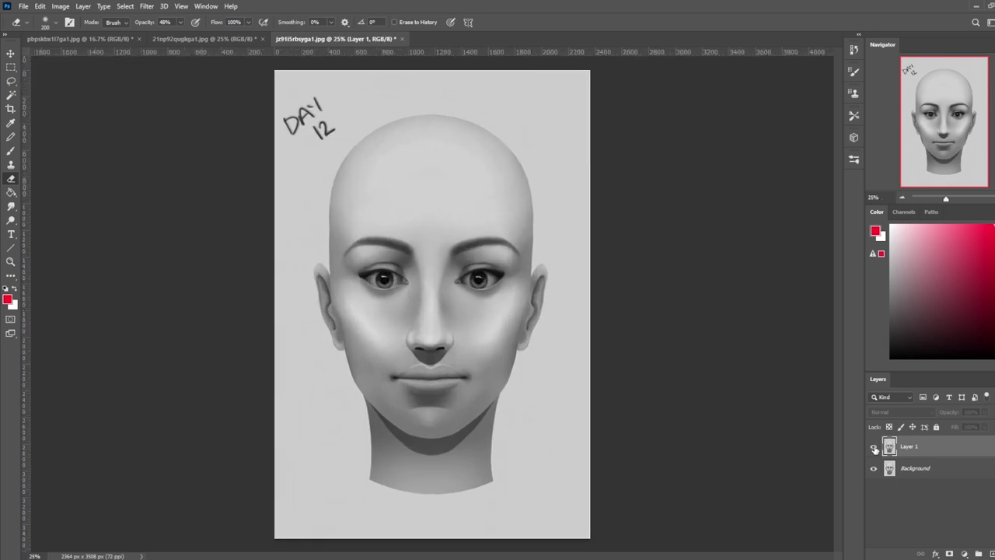
click(873, 448)
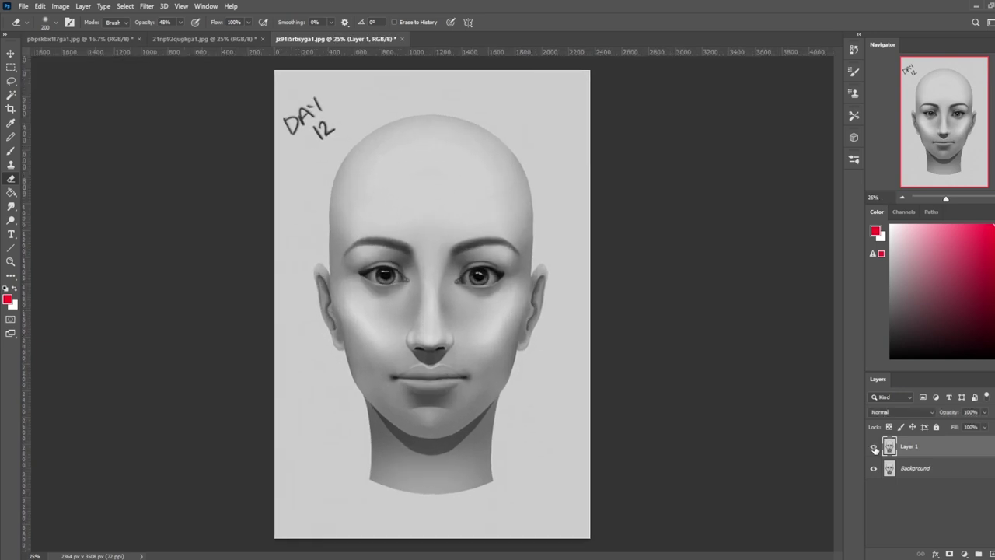
click(874, 448)
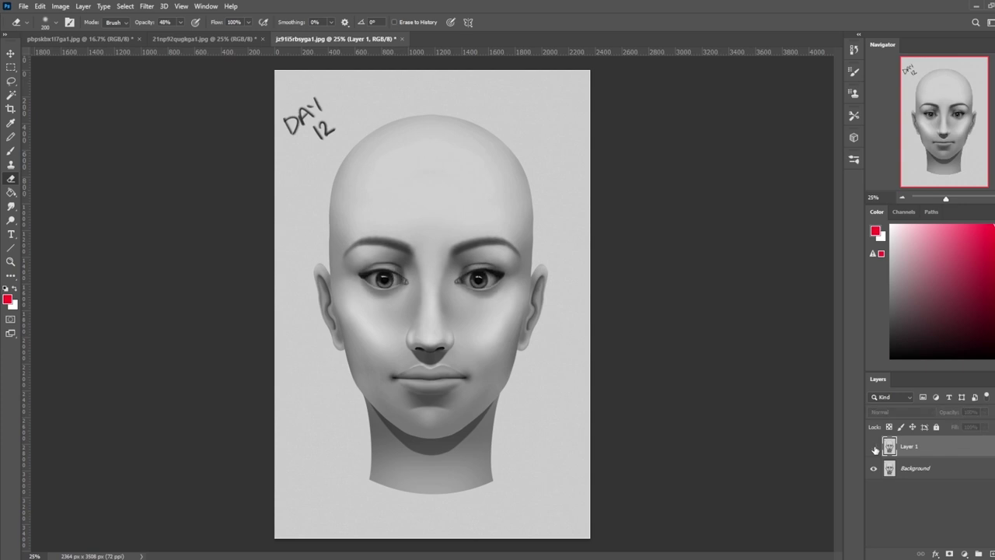
Toggle Layers 1 and 2 to compare the brightened eye paintover with the original
click(873, 449)
click(874, 449)
click(874, 446)
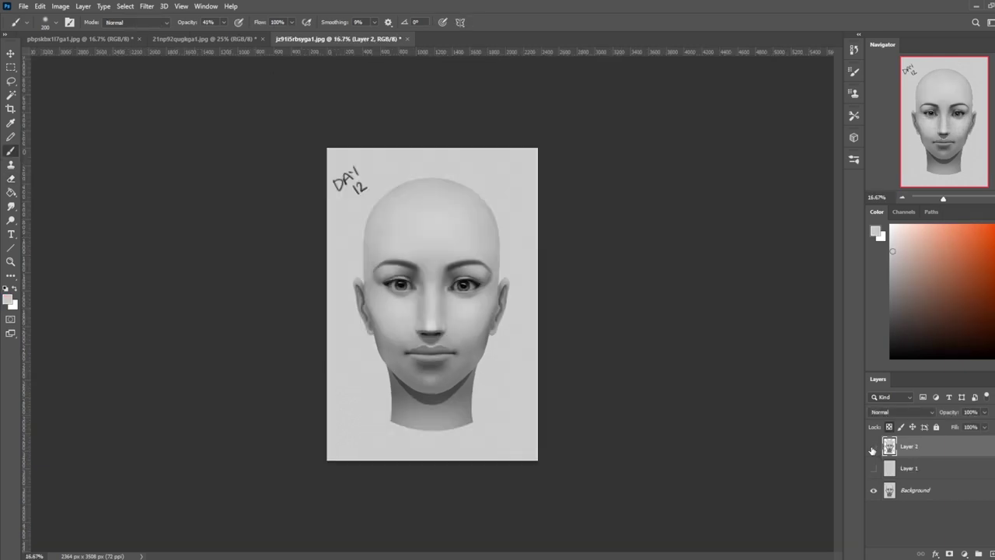
click(873, 446)
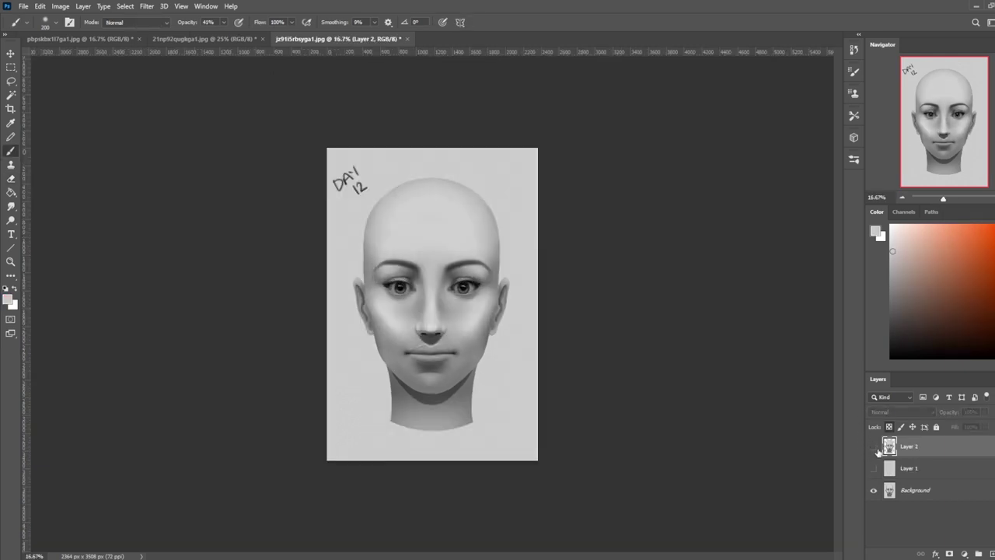
key(ctrl+plus)
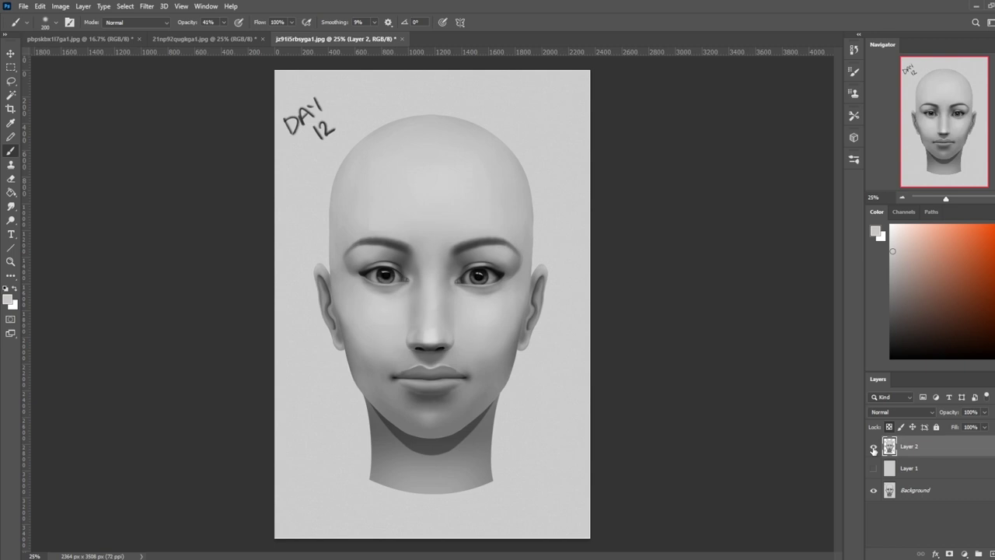
key(ctrl+minus)
click(873, 448)
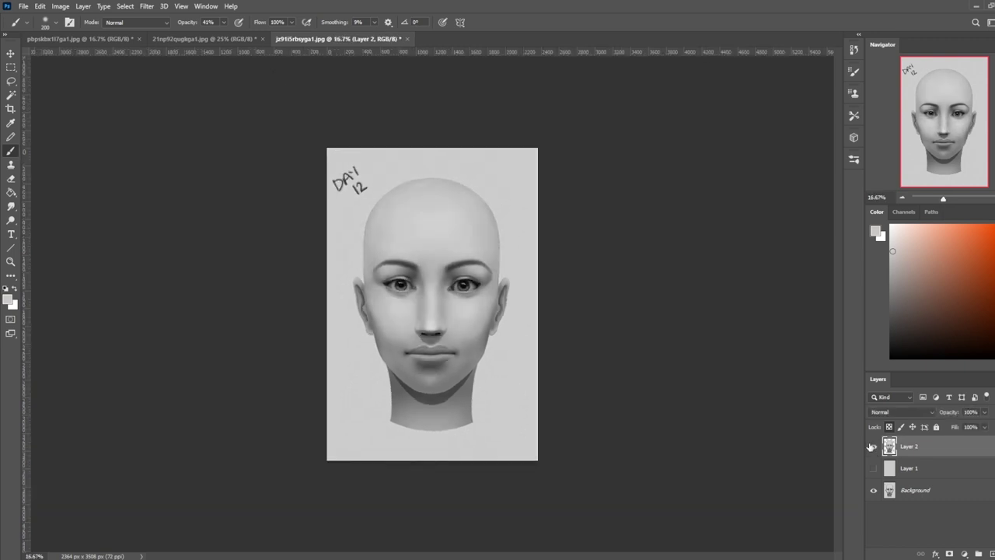
Smudge beside the mouth, then sample a skin colour from the face with the Brush
click(10, 206)
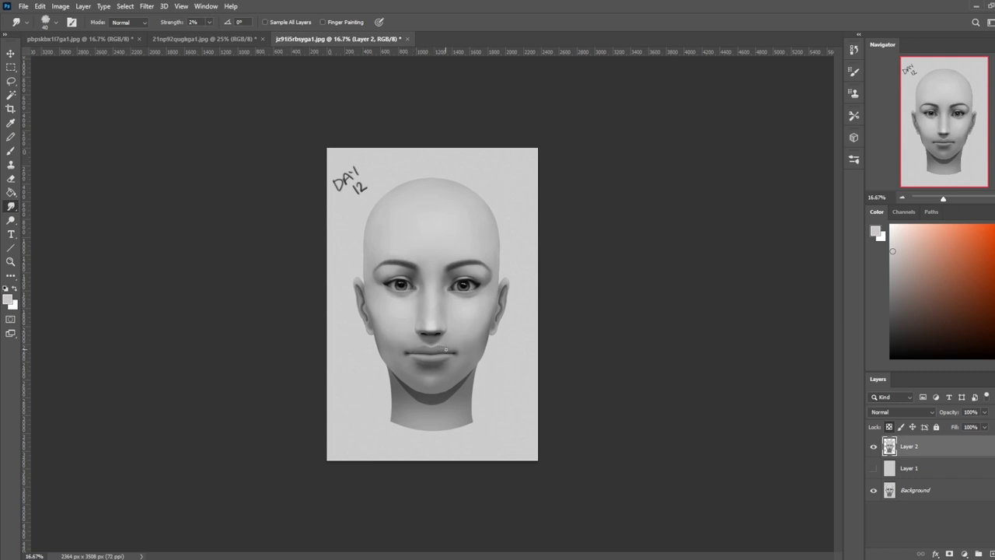
key(b)
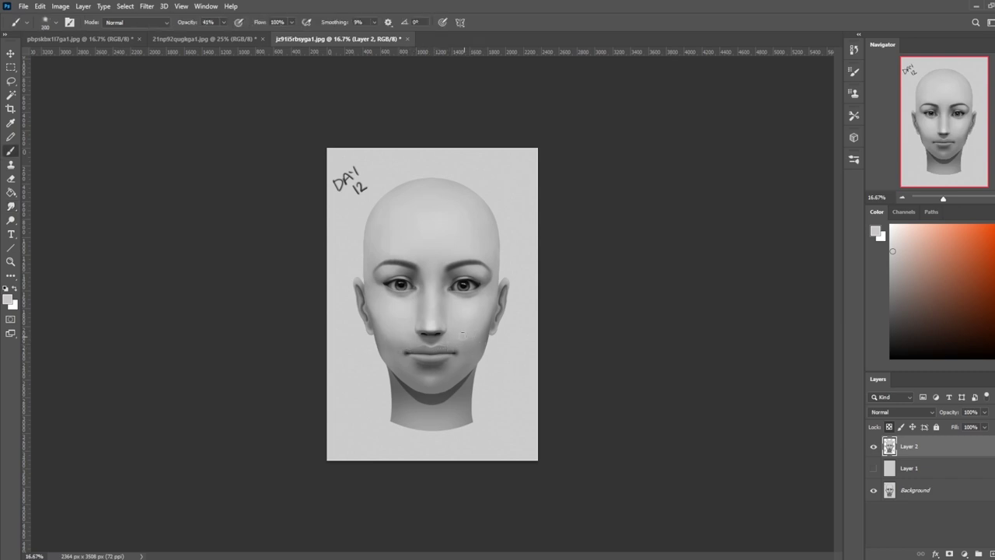
alt+click(462, 315)
Revert the Day 8 study to its opened state through the History list
key(bracketright)
key(bracketright)
key(bracketright)
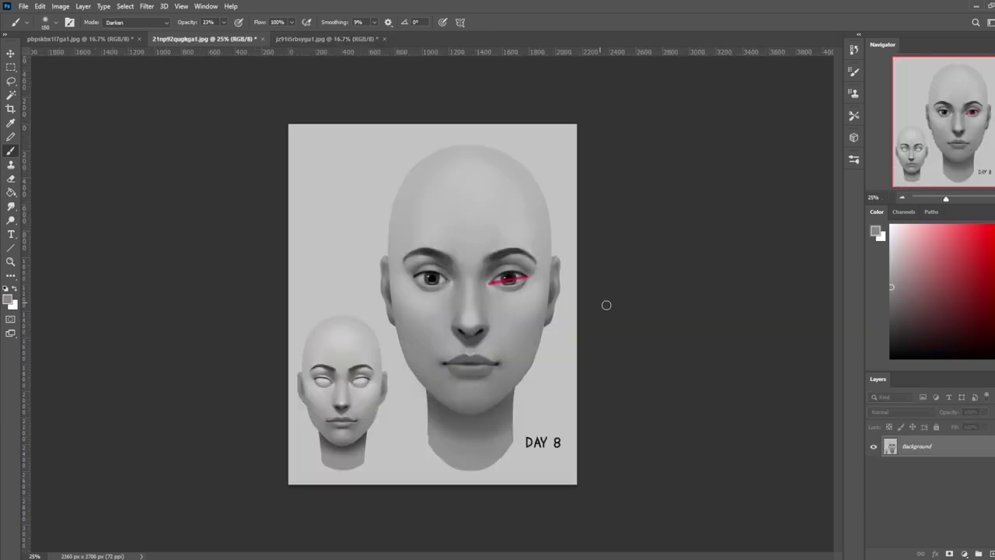
click(853, 50)
click(812, 68)
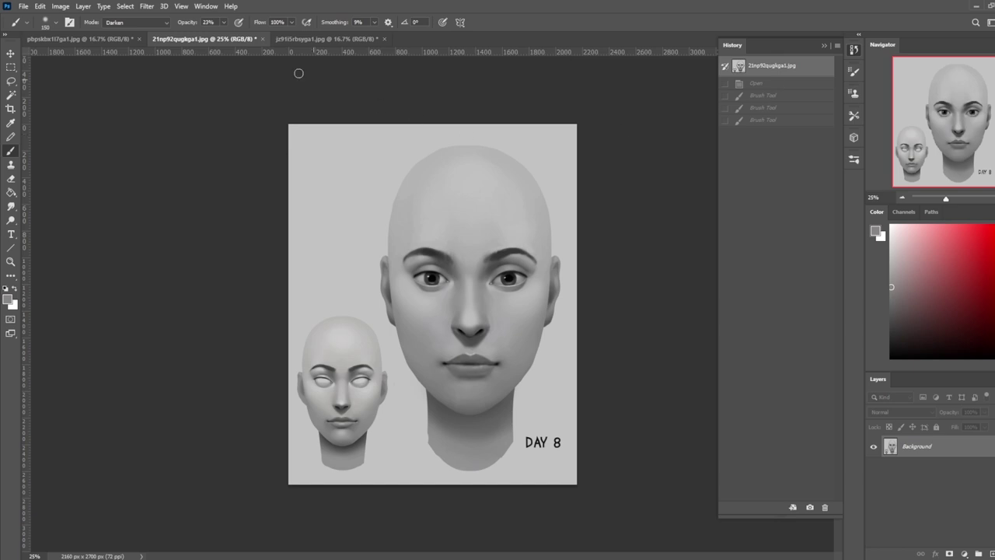
Sample several skin greys from the eyebrow, brow and cheek of the Day 8 face
click(824, 46)
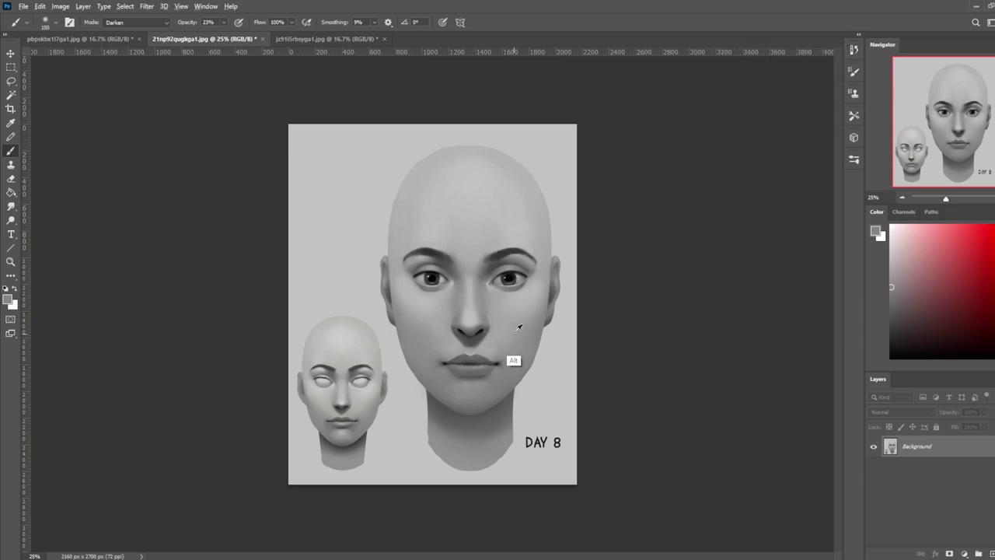
mouse_move(524, 347)
mouse_down()
mouse_move(446, 365)
mouse_move(544, 322)
mouse_up()
alt+click(496, 259)
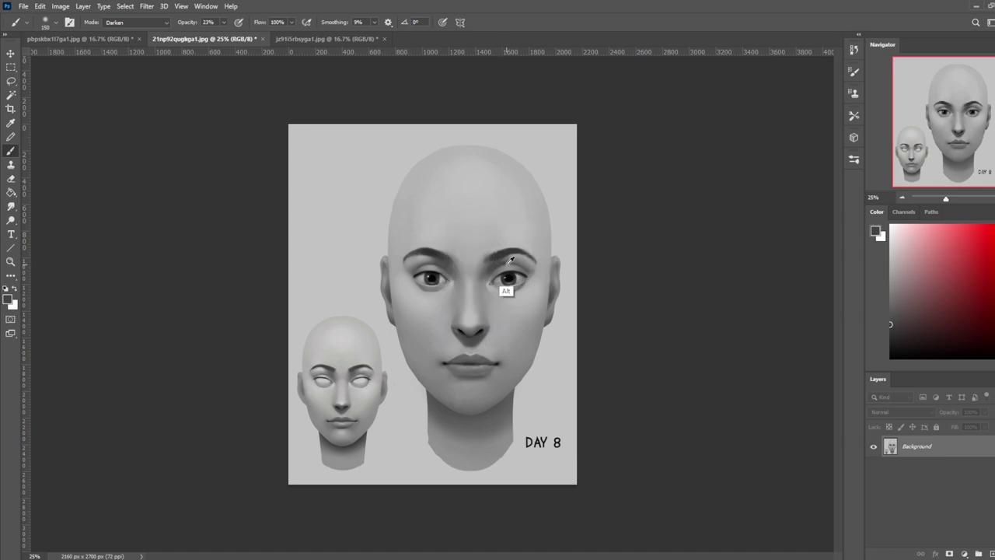
alt+click(486, 272)
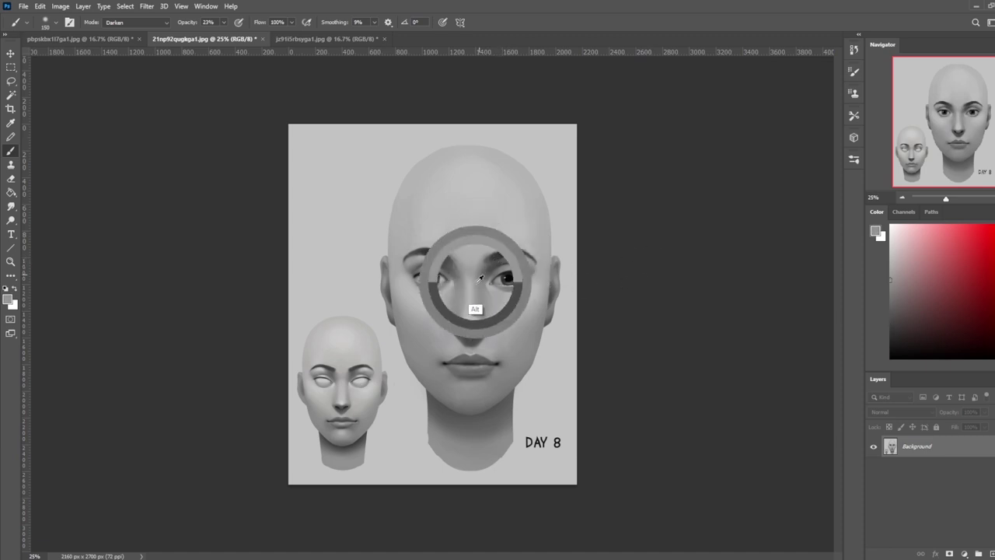
alt+click(478, 290)
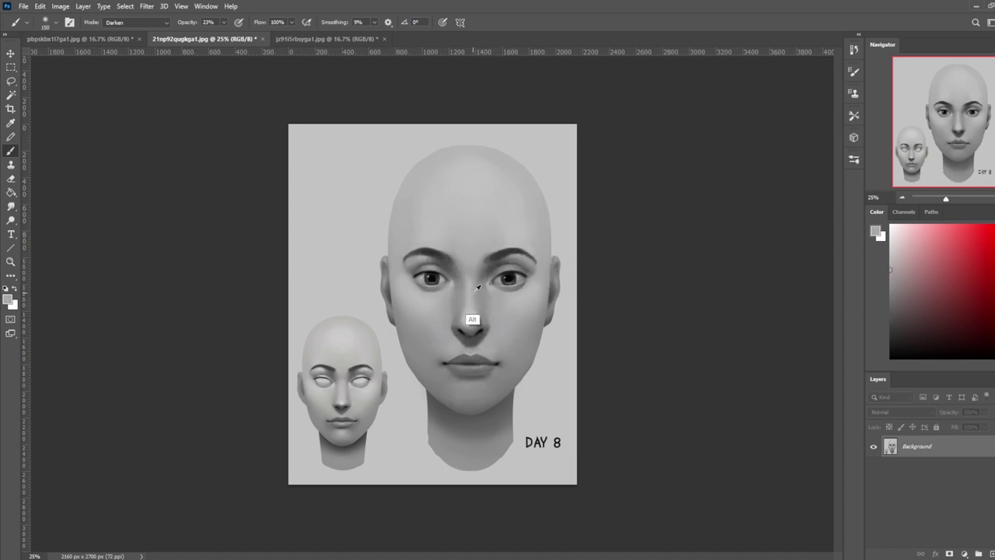
alt+click(527, 314)
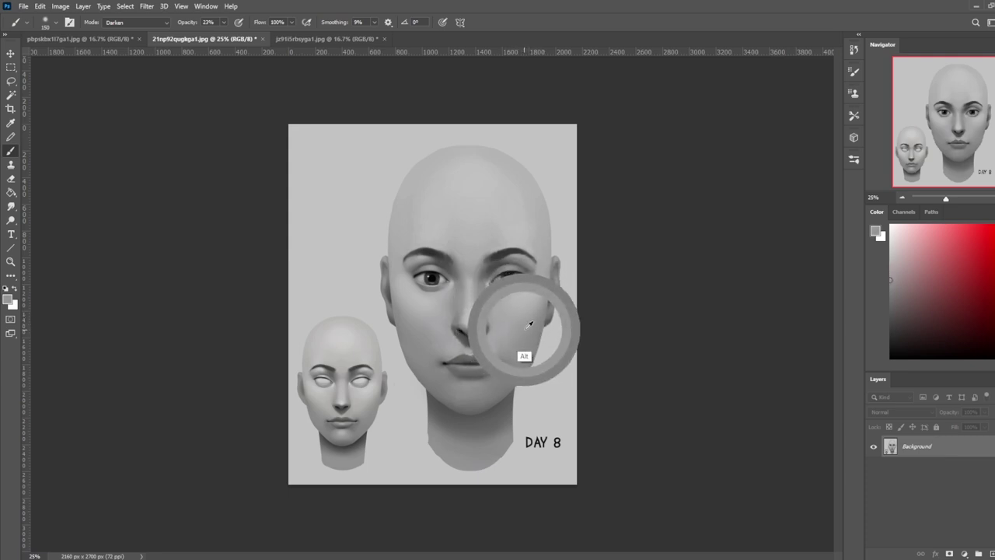
drag(532, 319, 527, 321)
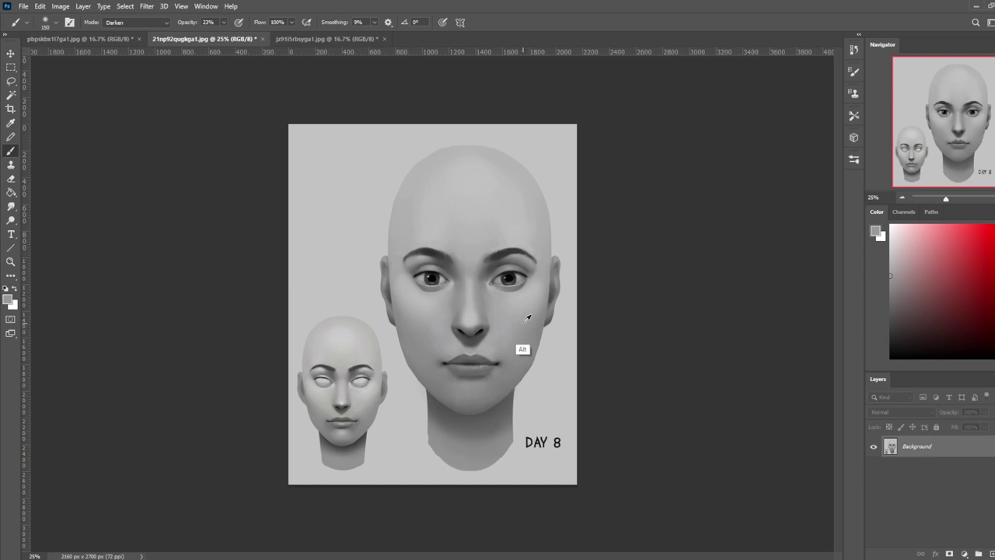
alt+click(516, 319)
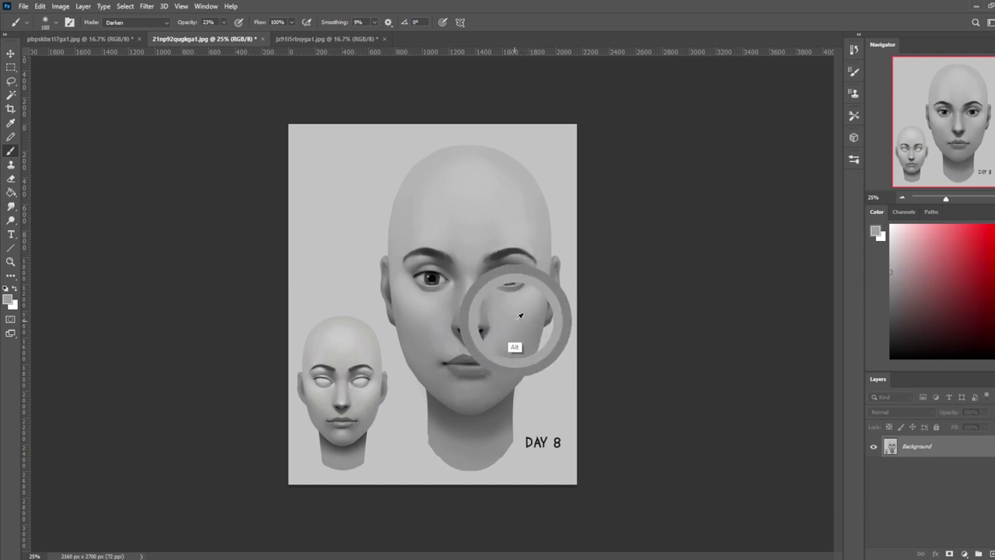
drag(515, 318, 518, 314)
Paint down the nose bridge with a 600 Lighten-mode brush, then reset to Normal at 700
key(bracketright)
key(bracketright)
key(bracketright)
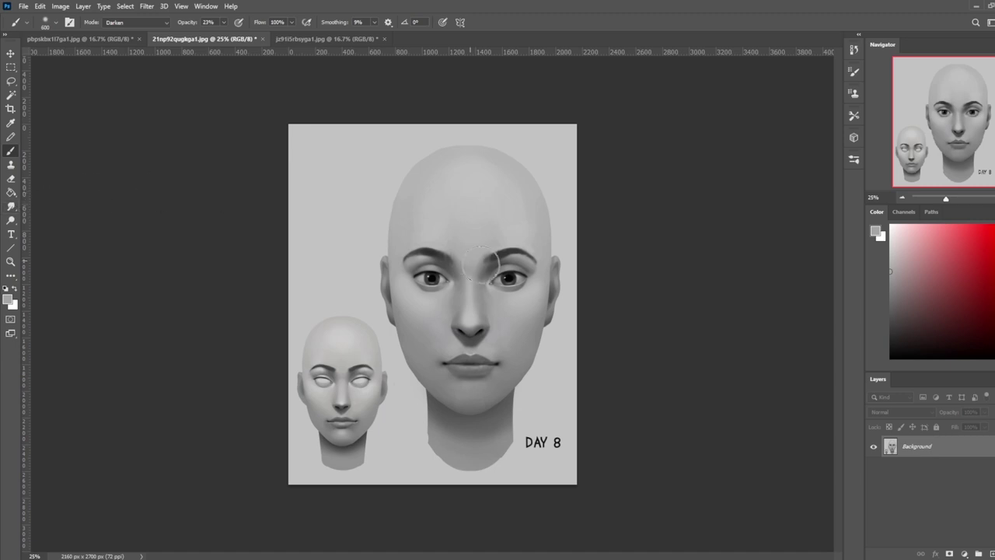
click(149, 22)
click(136, 121)
drag(483, 274, 455, 320)
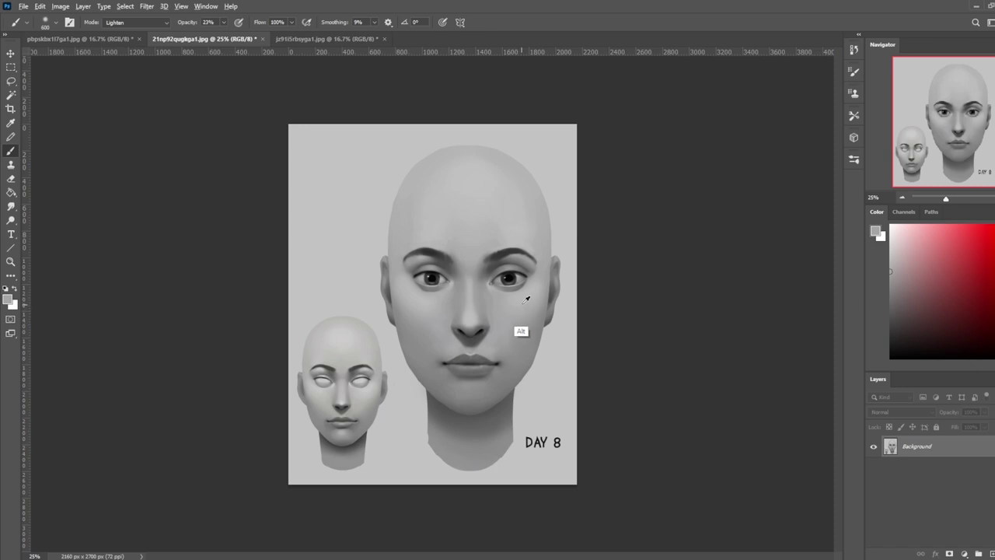
click(136, 22)
key(bracketleft)
key(bracketleft)
key(bracketleft)
key(bracketright)
key(bracketright)
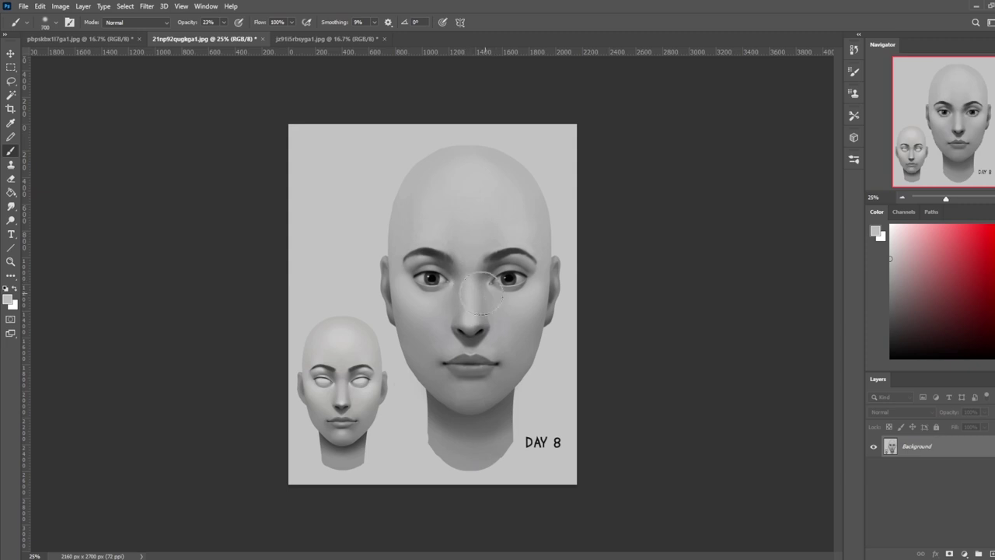
key(bracketright)
key(ctrl+shift+alt+n)
key(e)
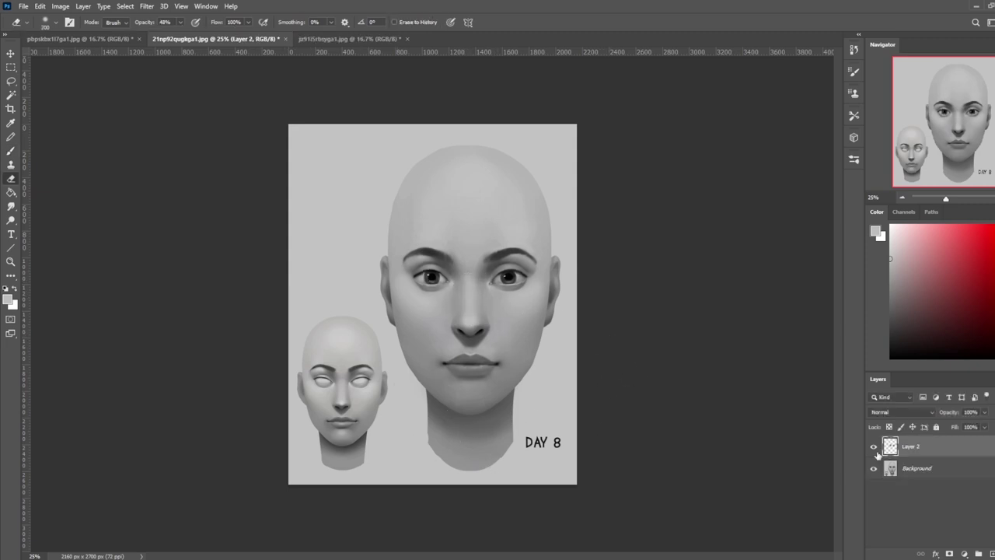
click(873, 447)
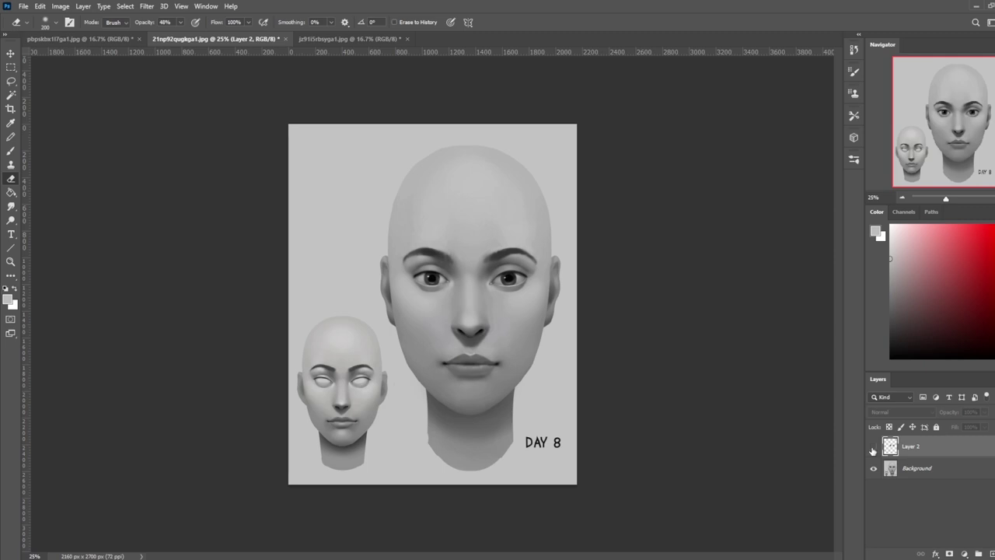
click(874, 447)
click(874, 447)
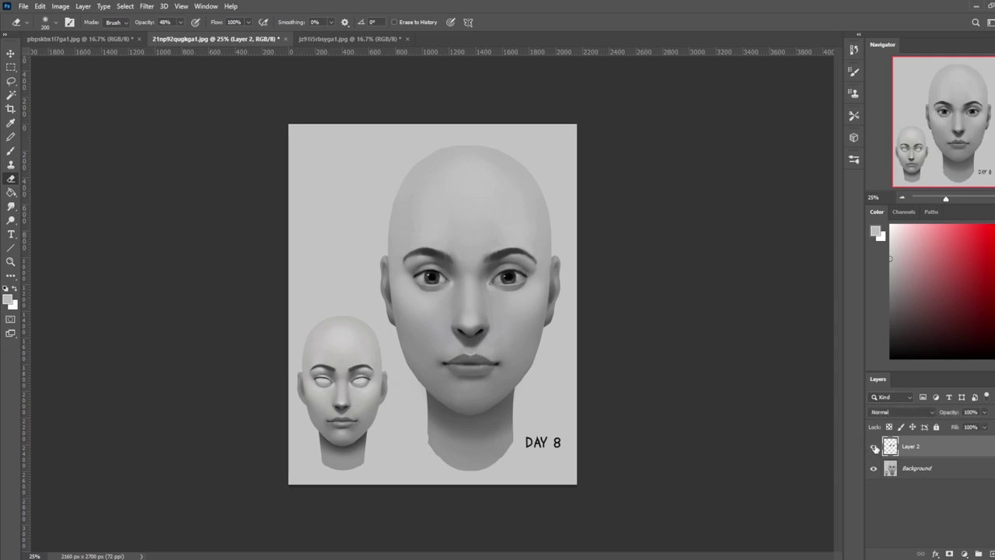
click(873, 447)
click(874, 447)
click(873, 447)
right_click(930, 446)
click(826, 433)
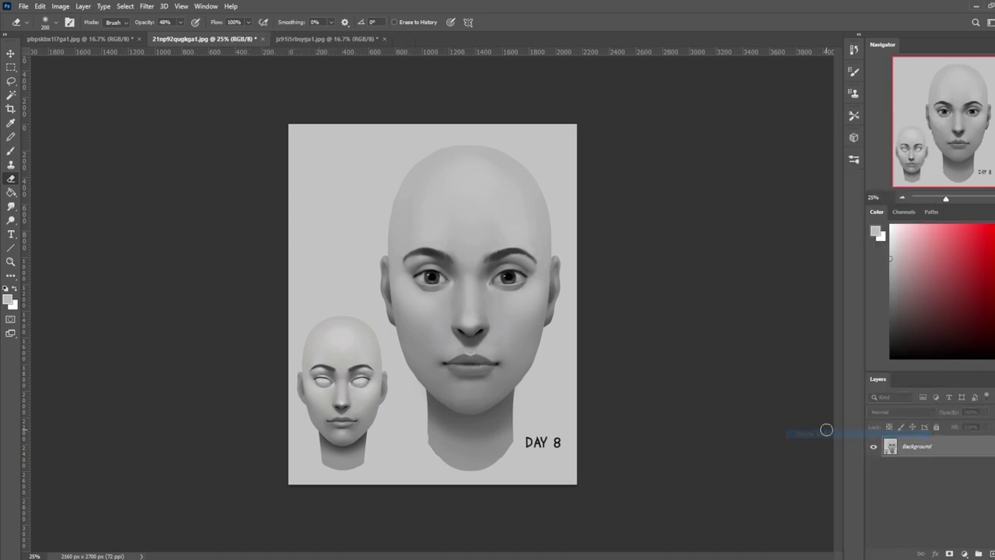
key(ctrl+z)
right_click(932, 448)
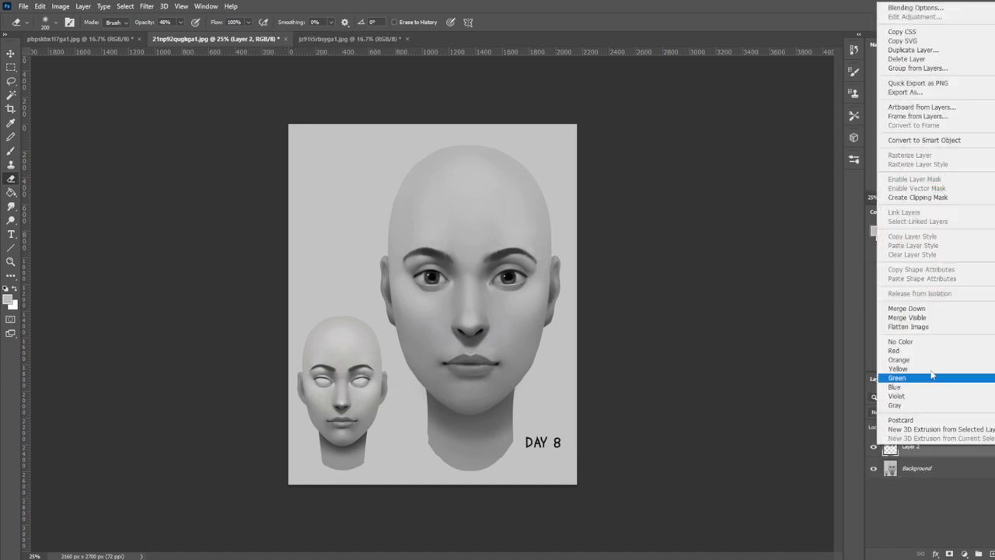
Merge visible layers and liquify the Day 8 eyes with a 125 brush
click(930, 317)
click(147, 7)
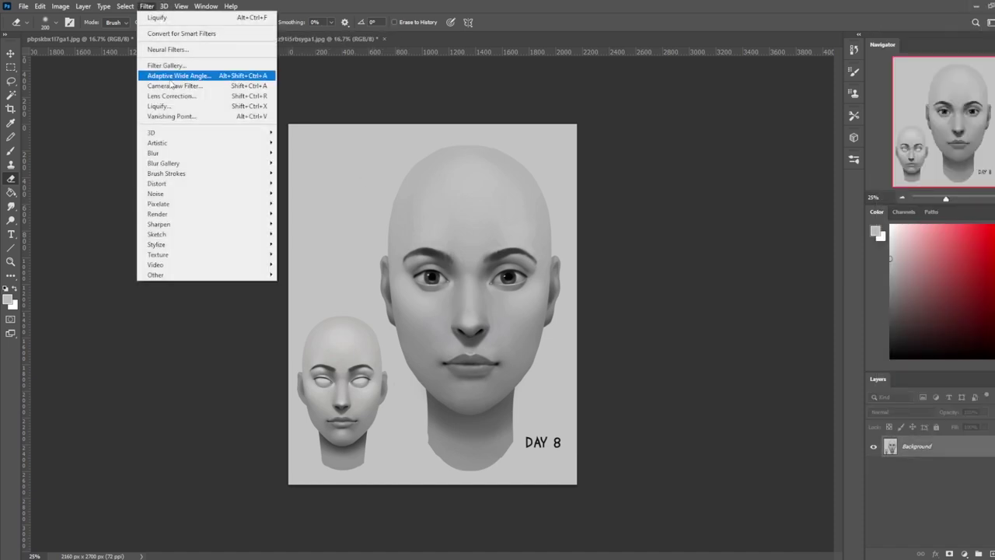
click(178, 106)
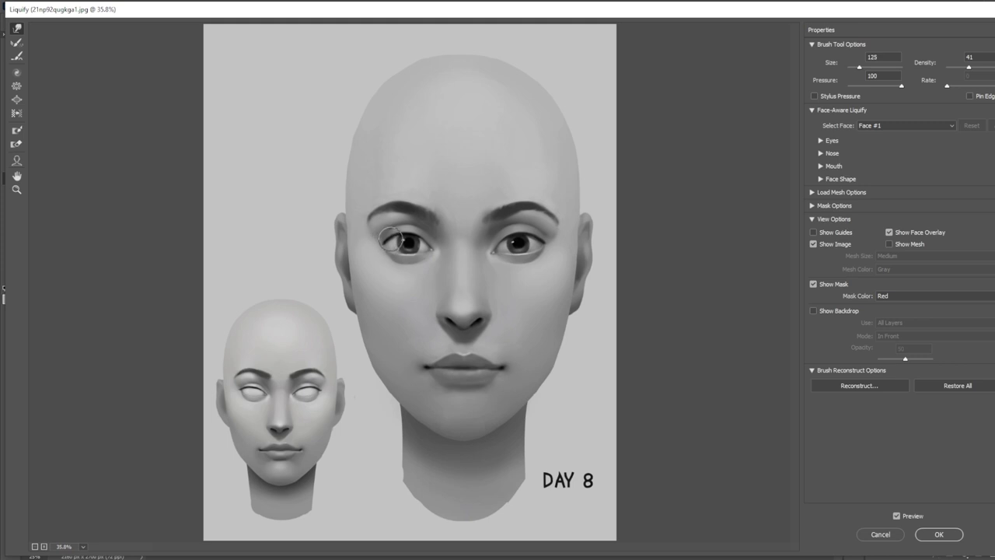
key(bracketleft)
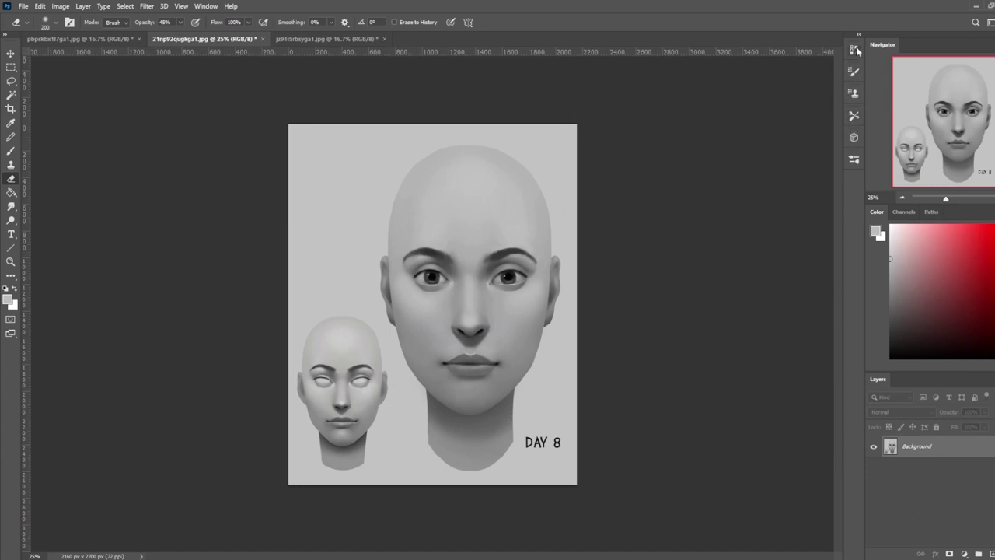
Duplicate the Background as Layer 1 and toggle it to compare before and after
key(ctrl+j)
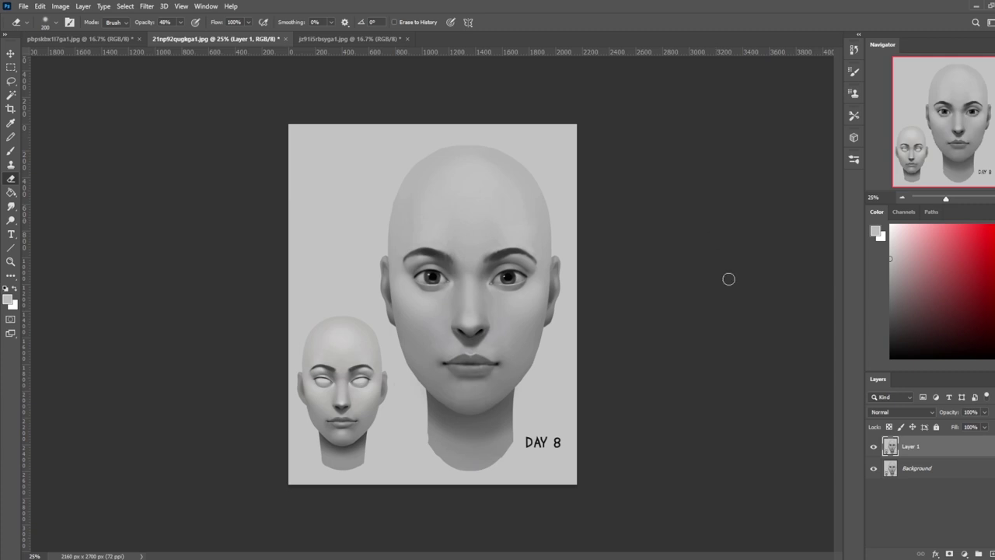
key(ctrl+plus)
click(874, 448)
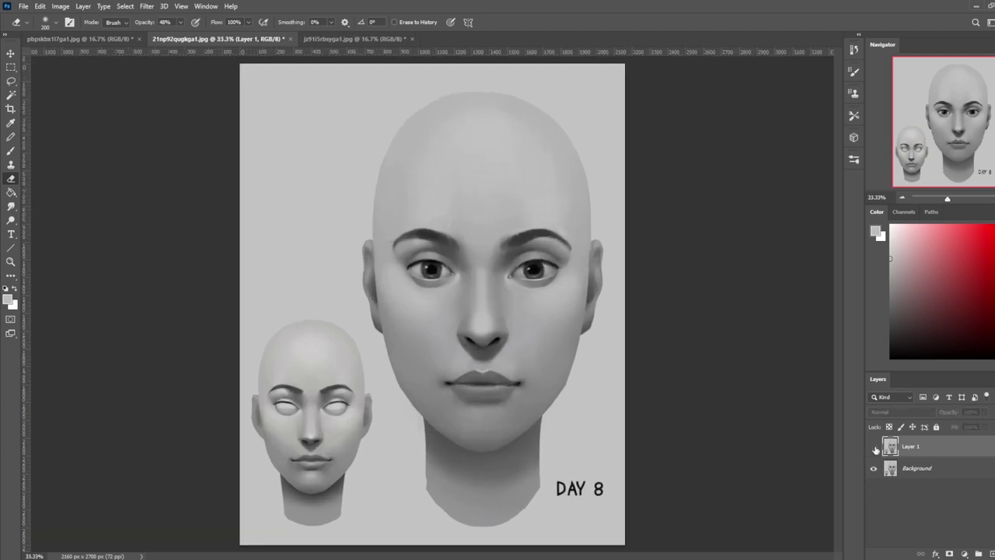
click(875, 448)
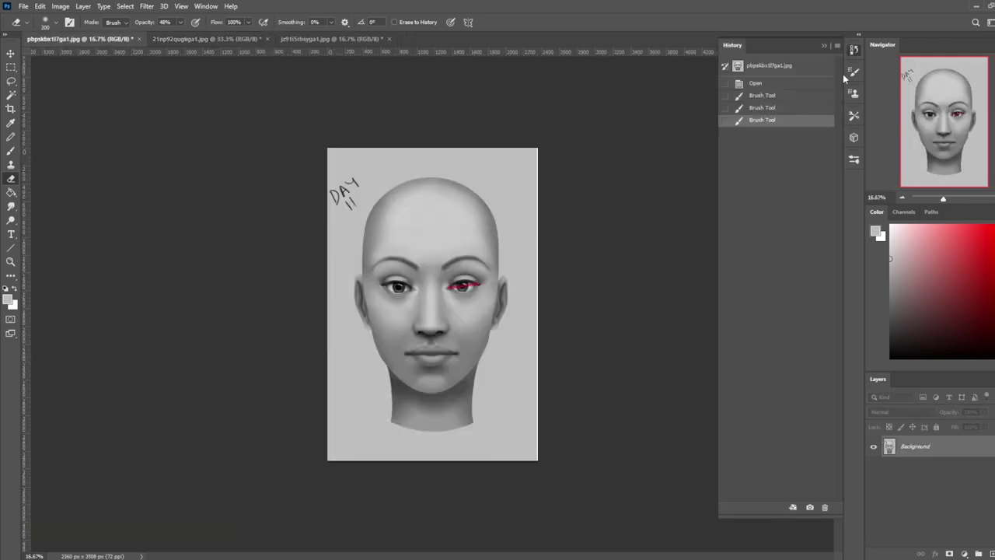
Revert the Day 11 head to its opened state and push its right eye outward in Liquify
click(777, 65)
click(825, 47)
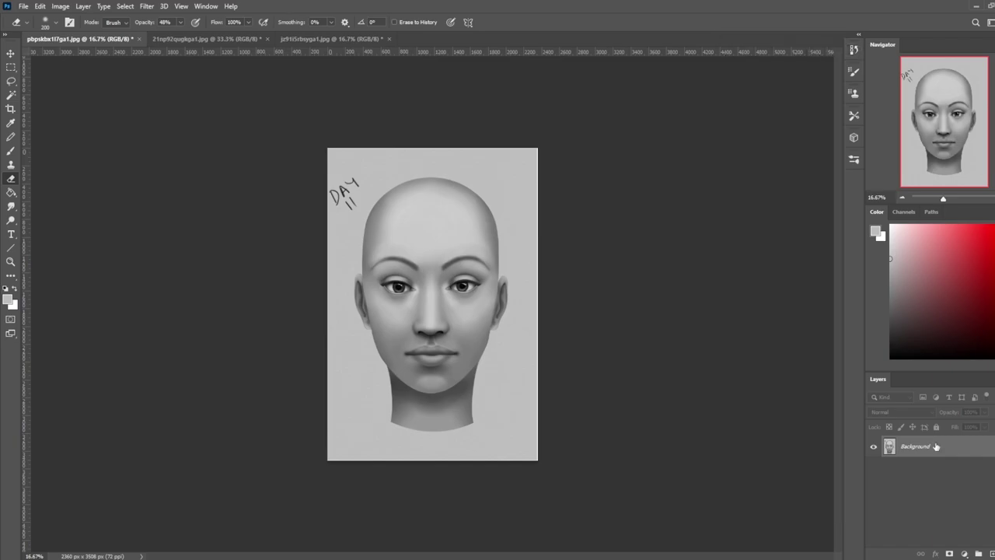
key(ctrl+shift+x)
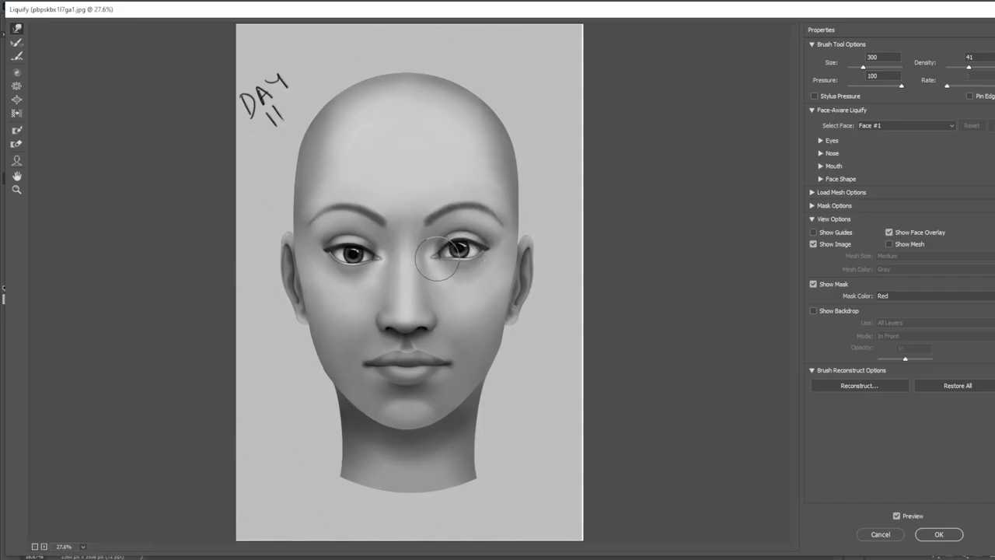
key(ctrl+minus)
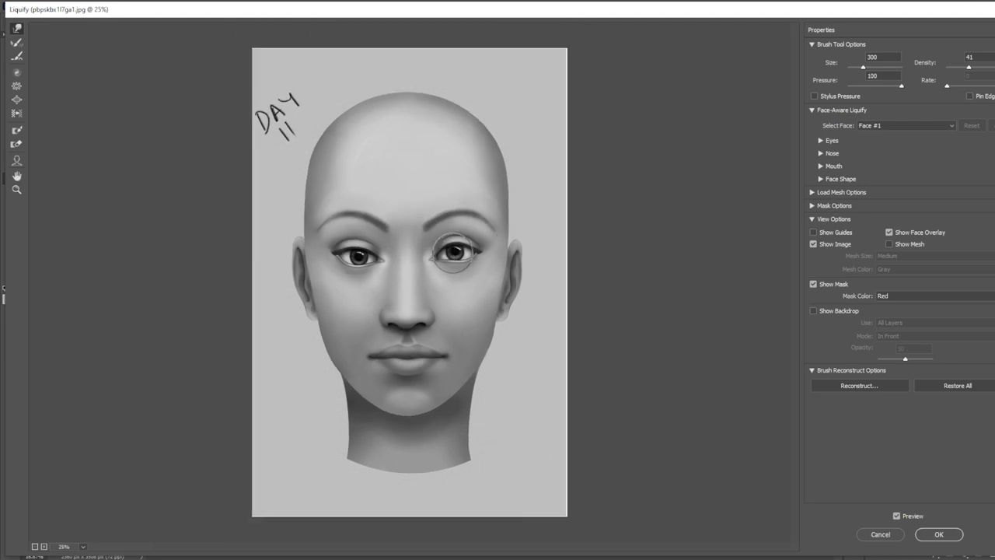
key(bracketleft)
drag(453, 254, 464, 251)
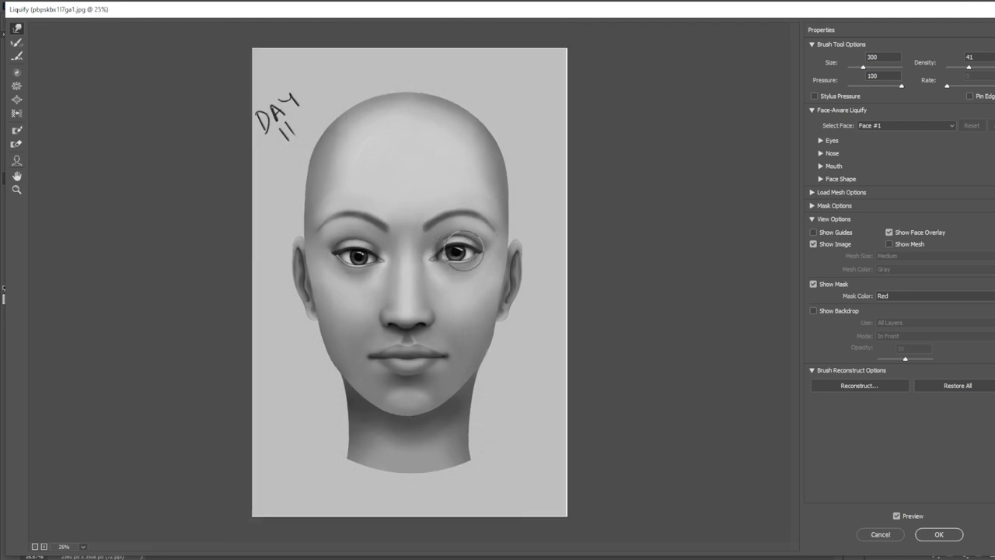
key(bracketleft)
key(bracketright)
key(bracketright)
key(bracketright)
key(bracketright)
key(bracketright)
key(bracketright)
key(bracketright)
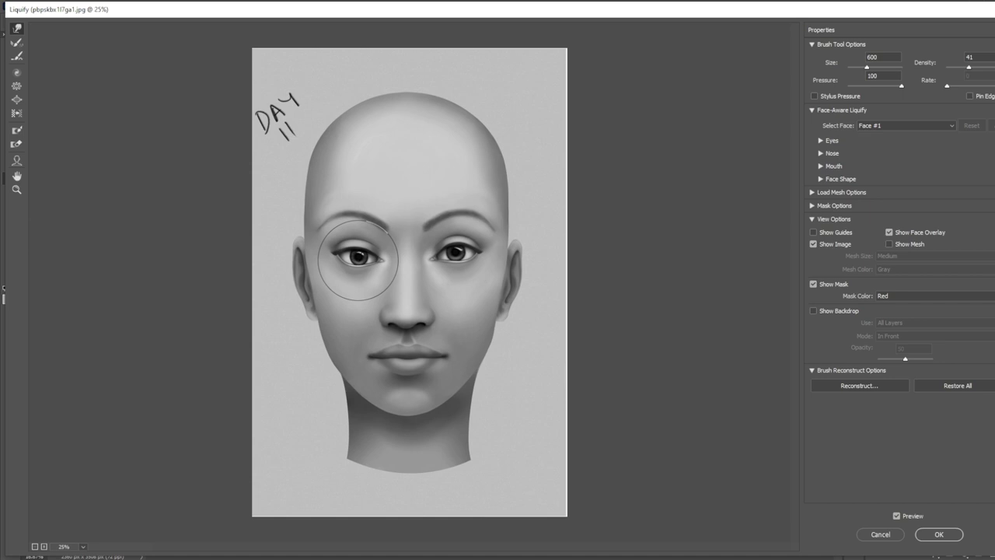
Tune the Liquify brush between 150 and 700 while framing the Day 11 head
key(bracketleft)
key(bracketleft)
key(bracketleft)
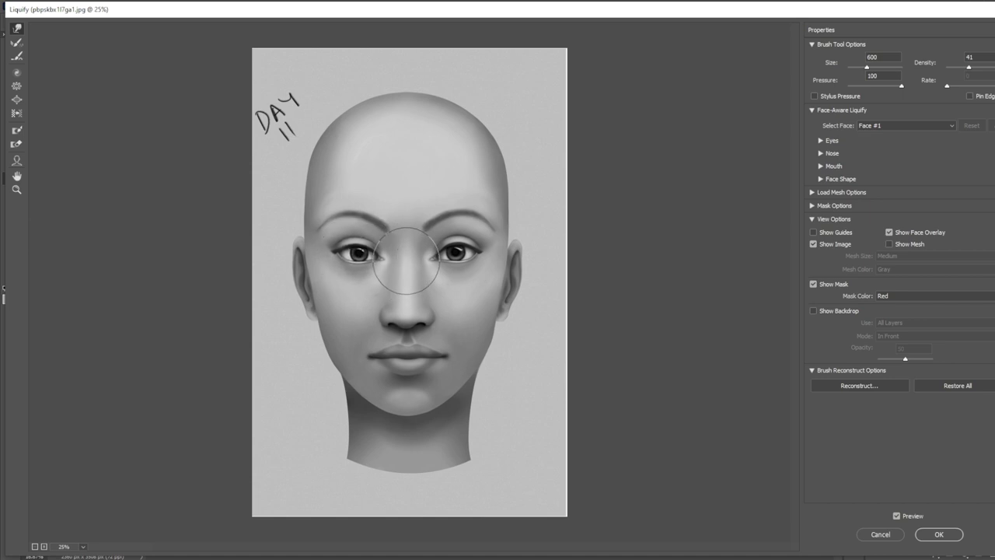
key(bracketleft)
key(bracketleft)
key(bracketleft)
key(bracketleft)
key(bracketright)
key(bracketright)
key(bracketright)
key(bracketright)
key(bracketright)
key(bracketright)
key(bracketright)
key(bracketright)
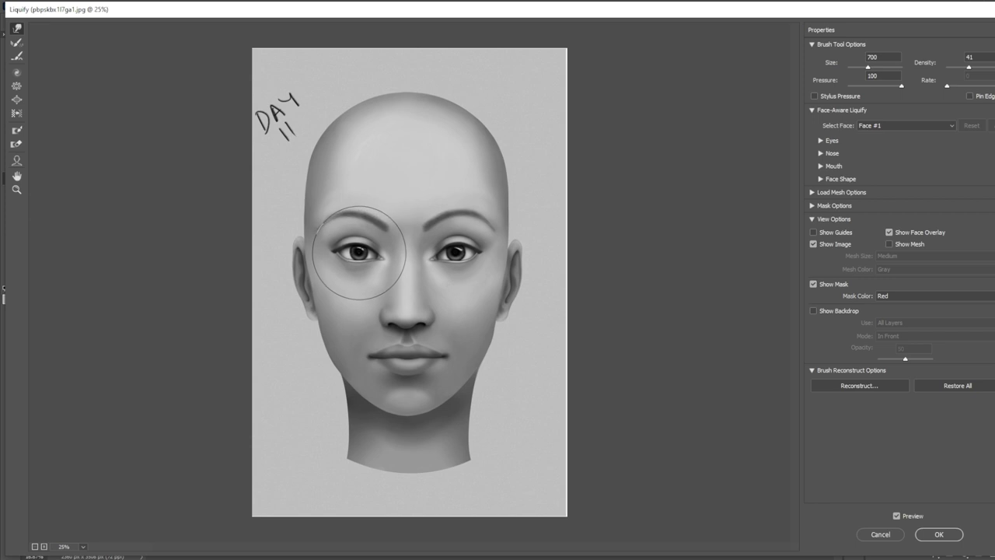
key(bracketleft)
key(bracketleft)
key(bracketleft)
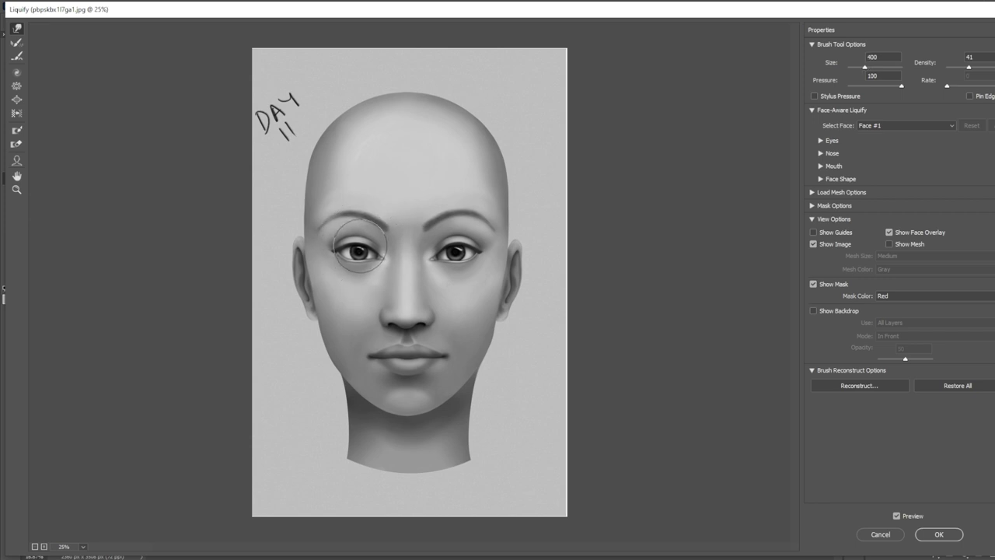
key(bracketleft)
key(bracketleft)
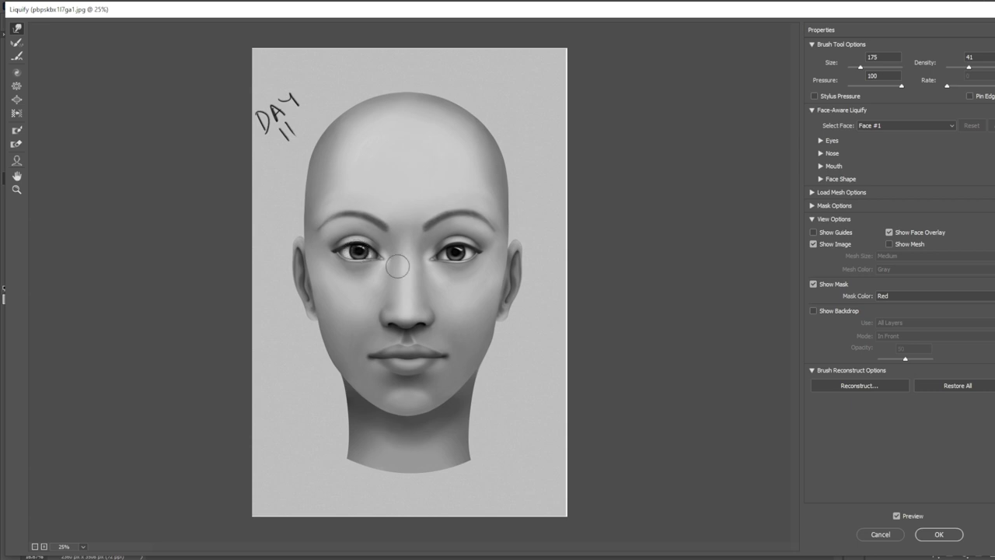
key(bracketright)
key(bracketright)
key(bracketright)
key(bracketright)
key(ctrl+minus)
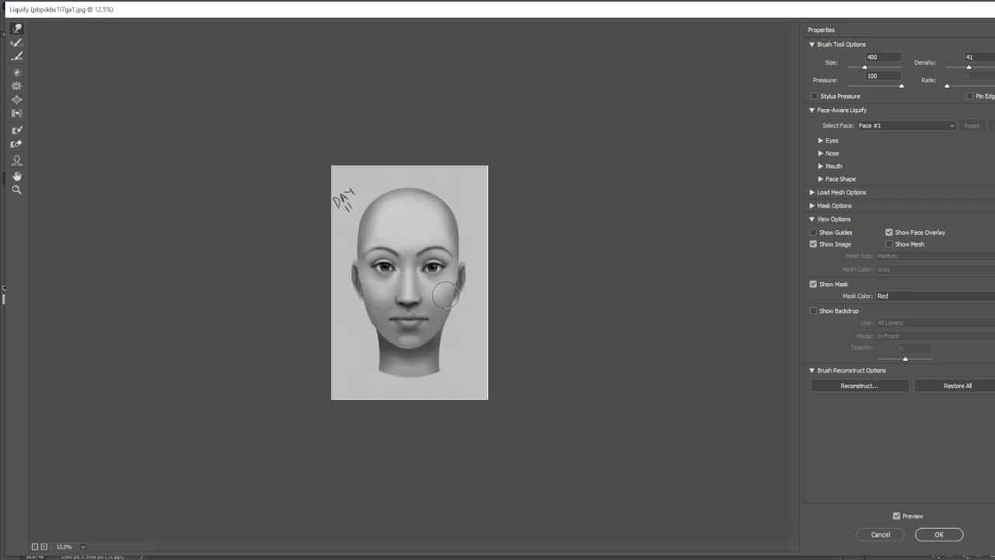
key(ctrl+plus)
key(bracketright)
key(bracketright)
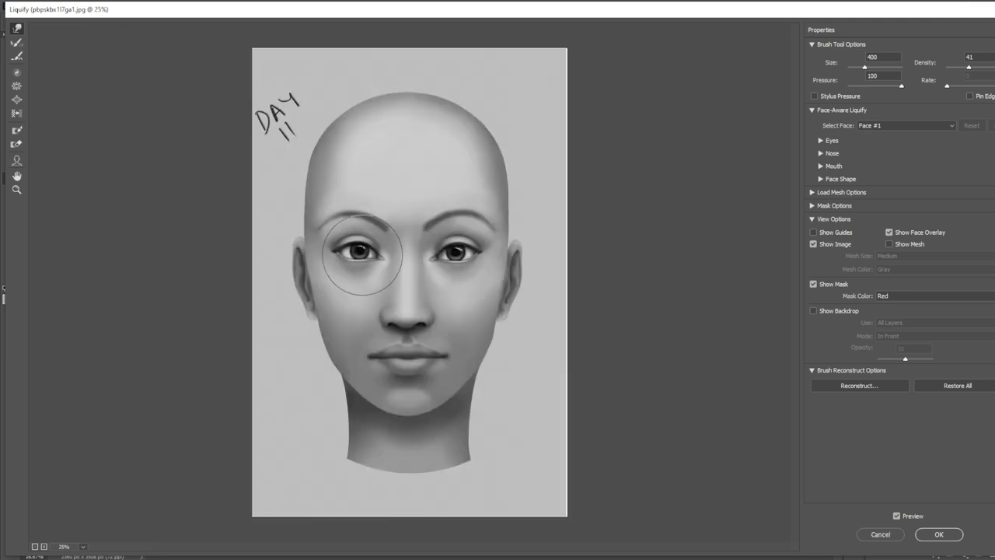
key(bracketleft)
Nudge the left eye region and apply the Liquify warp to the painting
drag(363, 245, 361, 244)
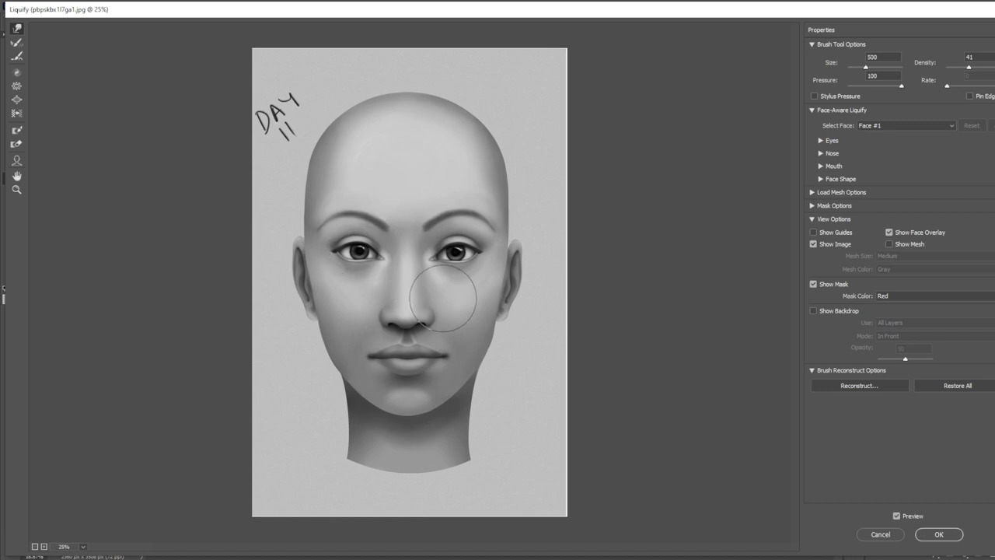
key(bracketleft)
key(bracketleft)
key(bracketleft)
key(bracketleft)
key(bracketright)
key(bracketright)
key(bracketright)
key(bracketleft)
key(bracketleft)
key(Return)
Hide and reshow the paintover layer to check the Day 11 liquify result
click(873, 447)
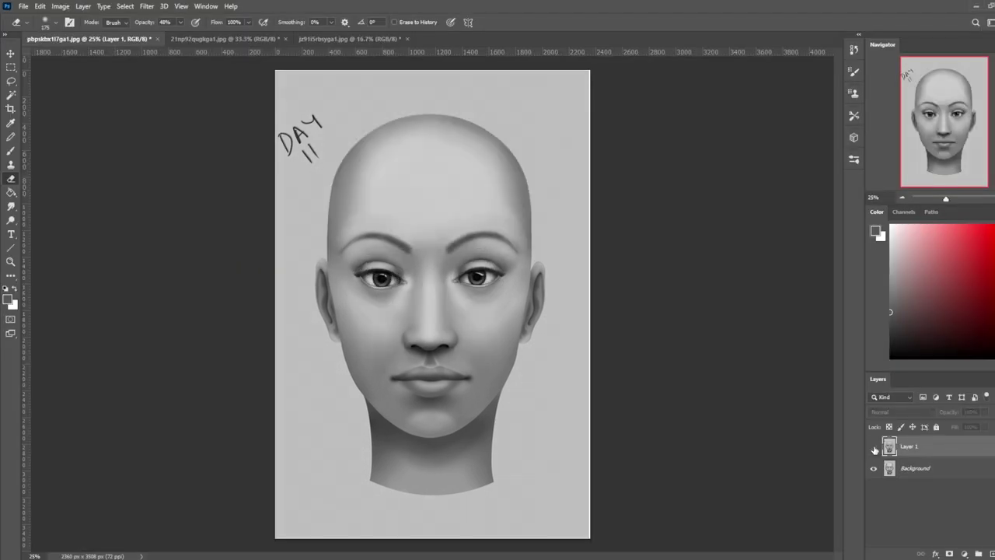
key(ctrl+minus)
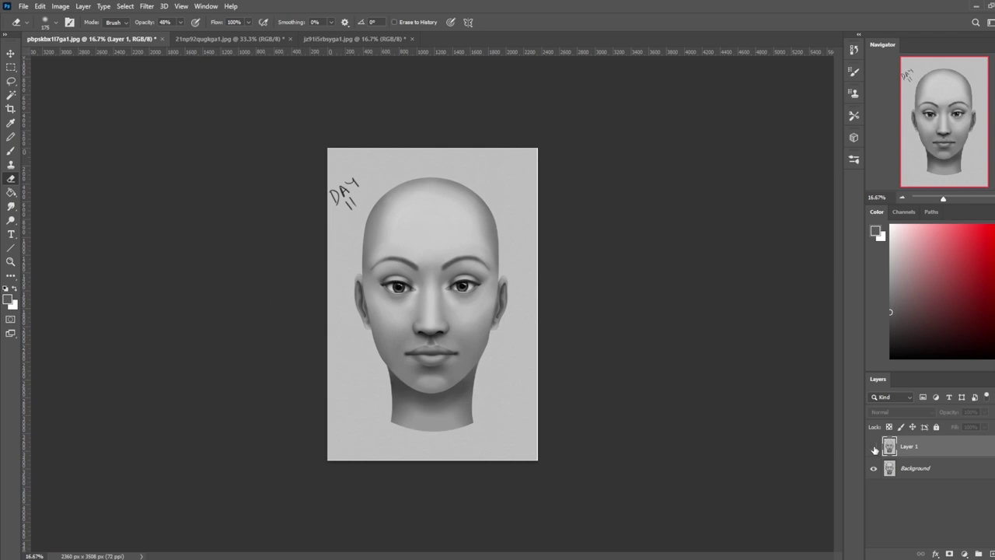
click(873, 447)
key(ctrl+plus)
Magic Wand the grey background and raise its Lightness in Hue/Saturation
key(b)
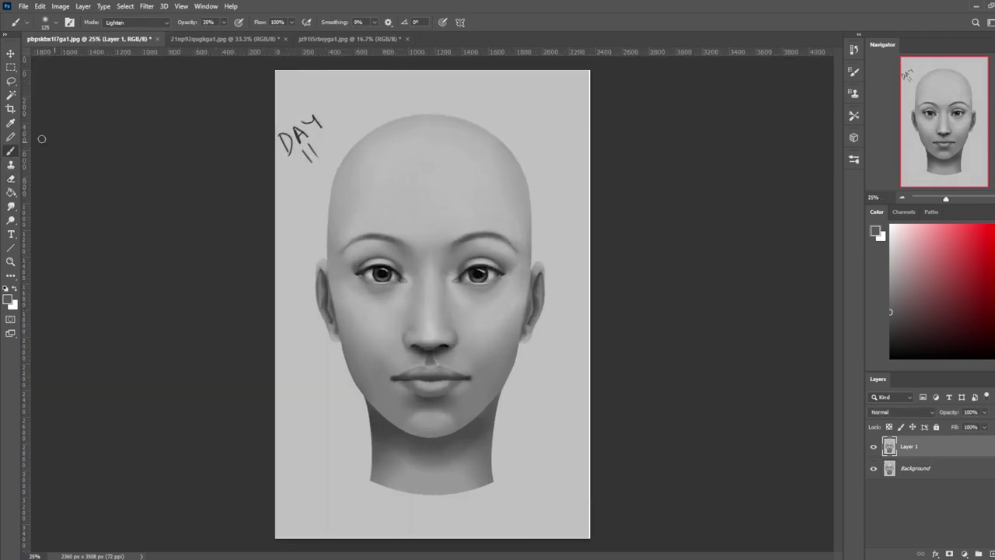
key(w)
click(559, 161)
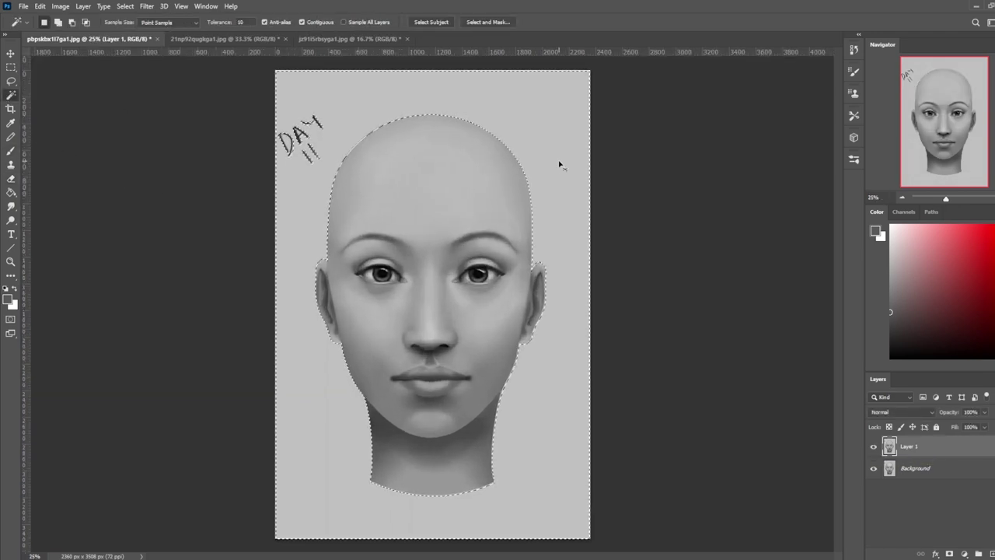
key(ctrl+d)
key(ctrl+u)
click(830, 391)
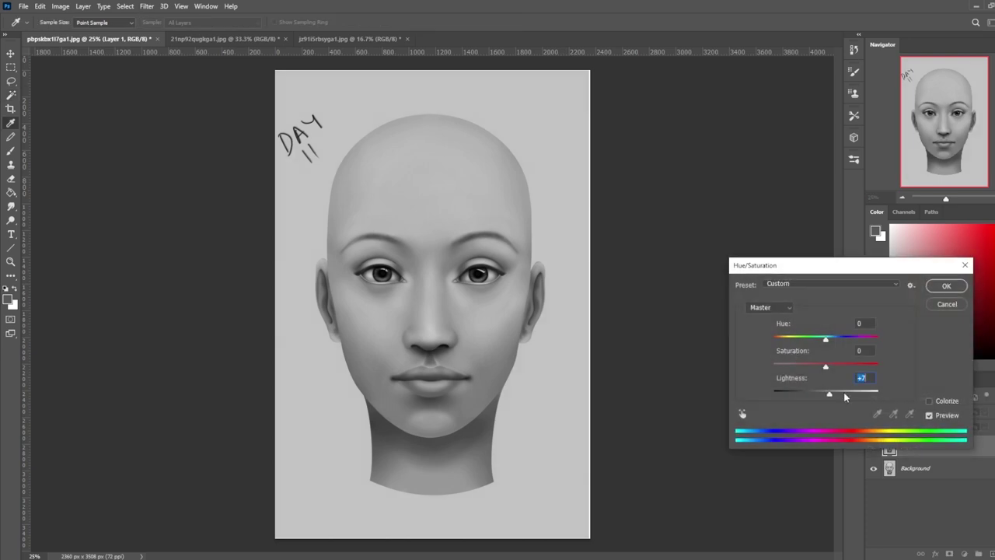
drag(844, 393, 837, 396)
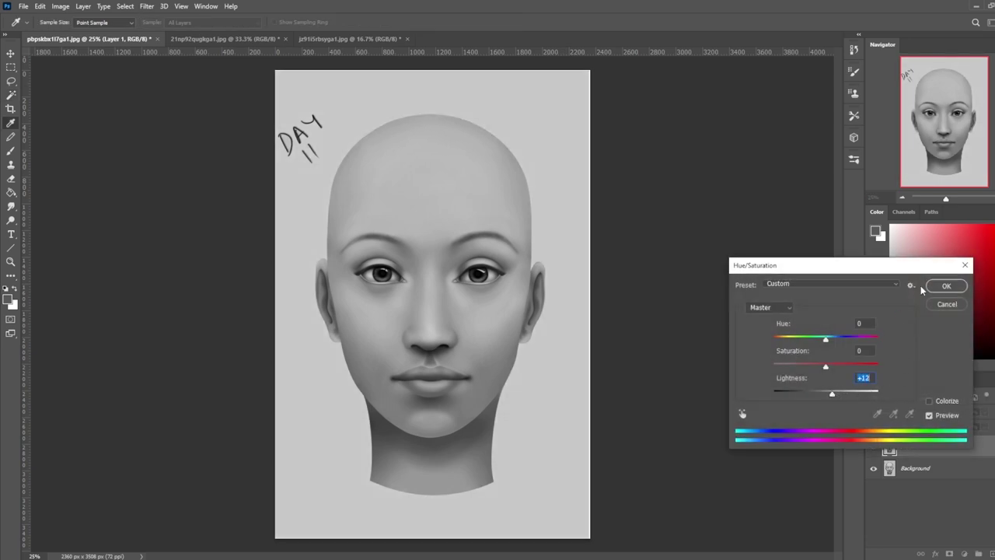
click(946, 286)
Deselect the background using the canvas right-click menu
key(w)
key(m)
right_click(566, 201)
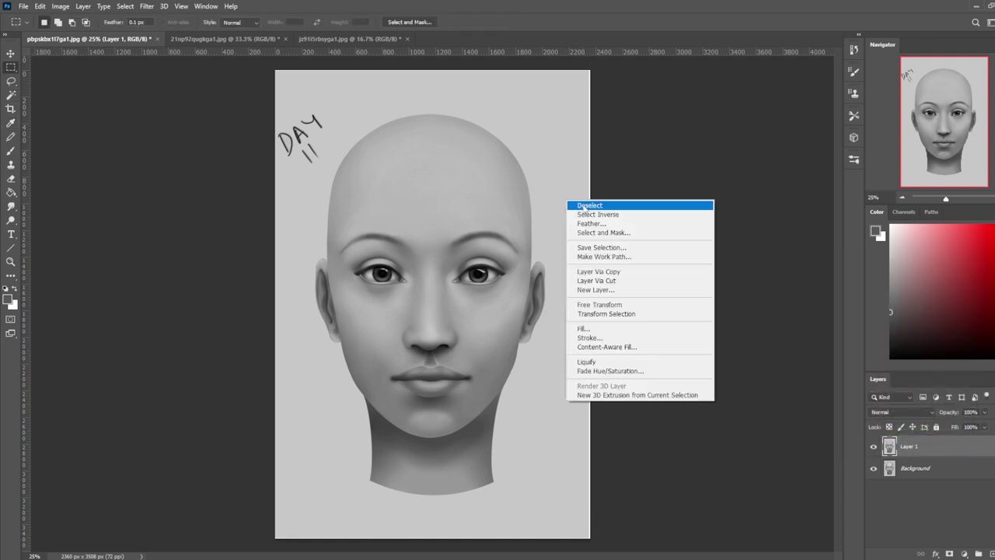
click(587, 210)
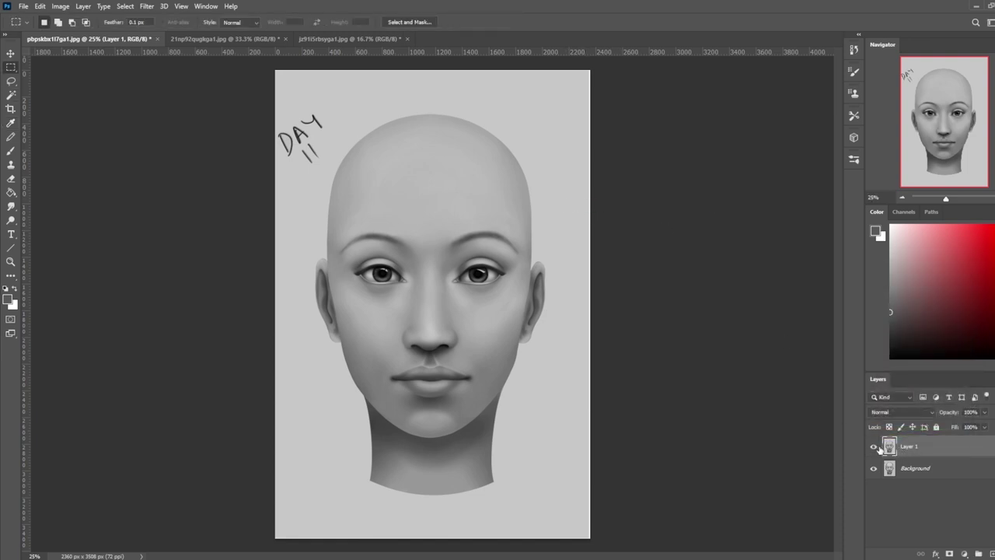
Toggle Layer 1 repeatedly to compare the paintover against the original
click(873, 448)
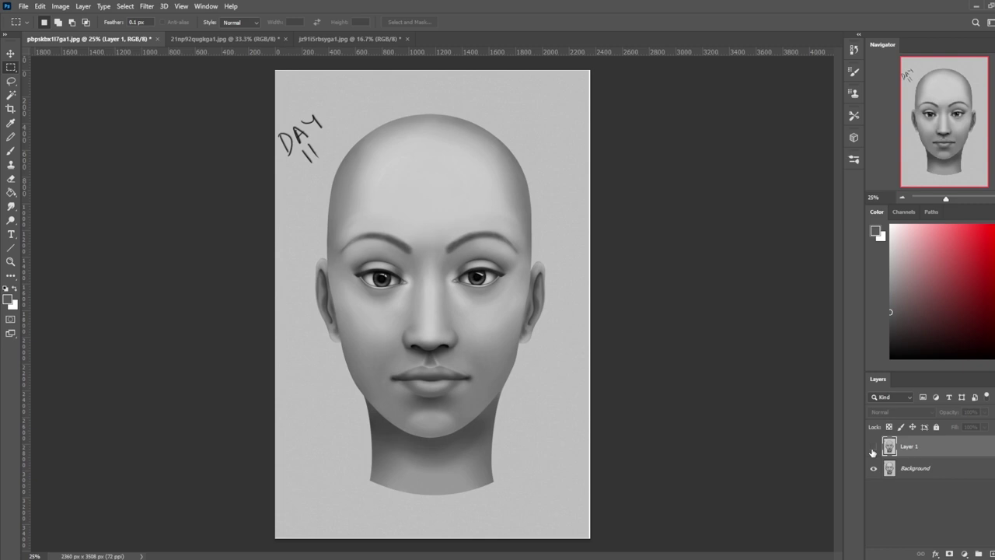
click(873, 448)
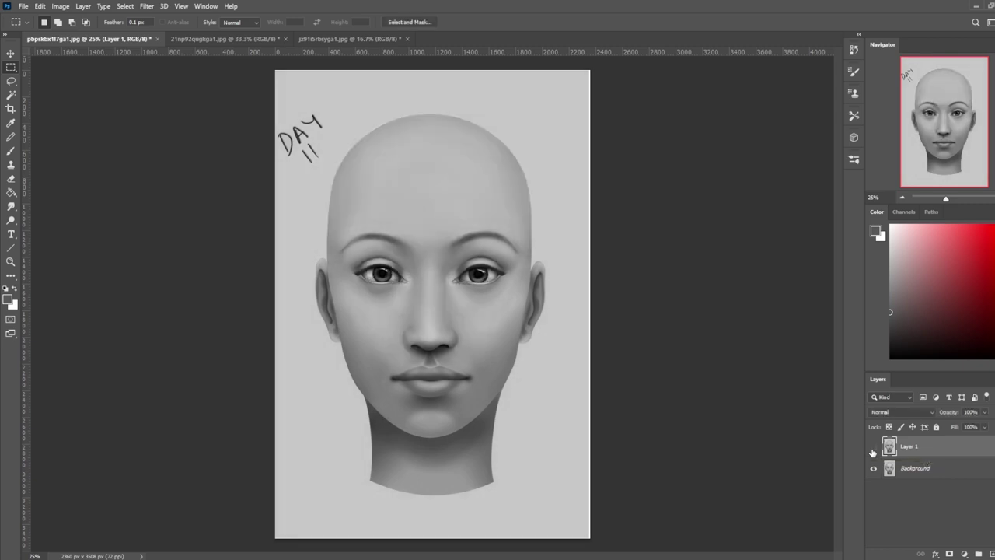
click(873, 448)
click(873, 448)
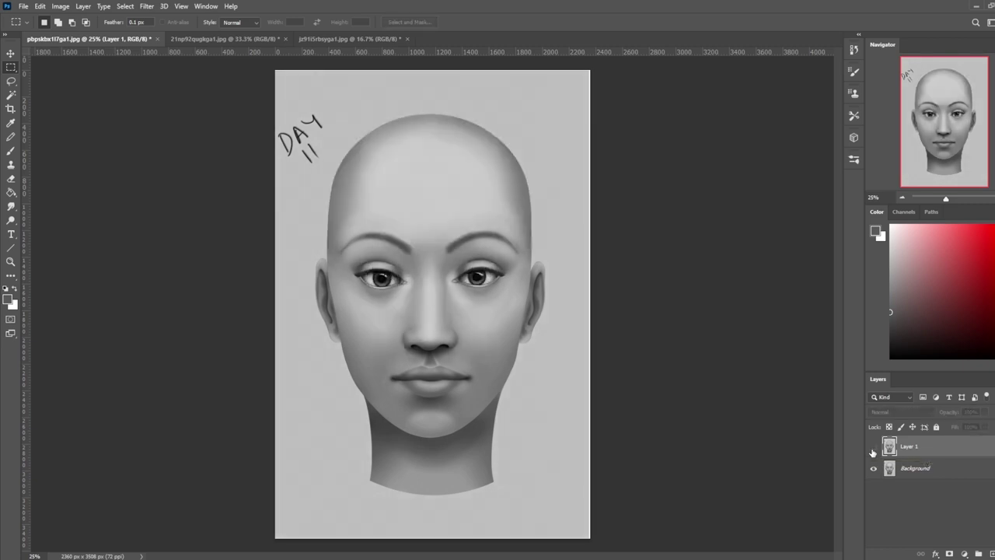
click(873, 449)
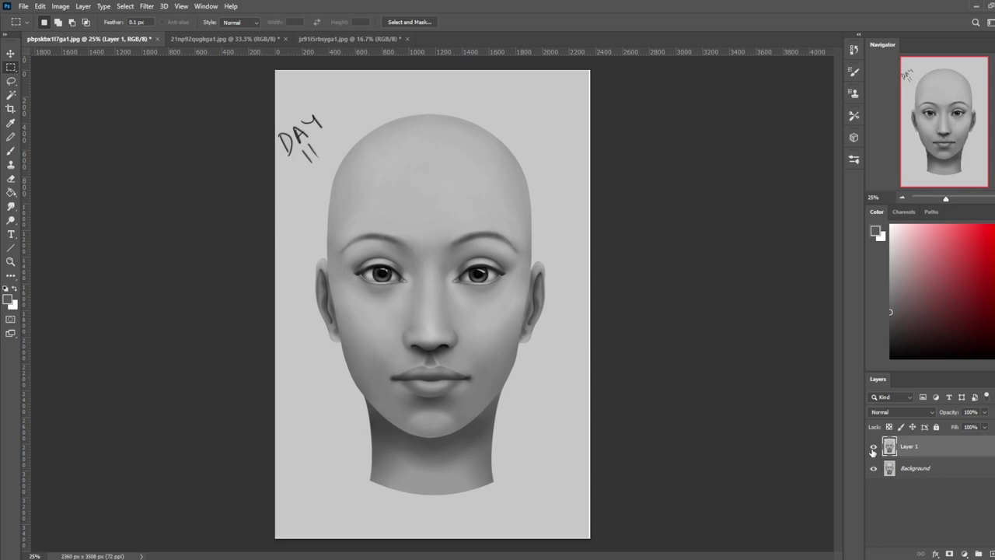
click(873, 449)
click(873, 448)
click(873, 448)
click(873, 448)
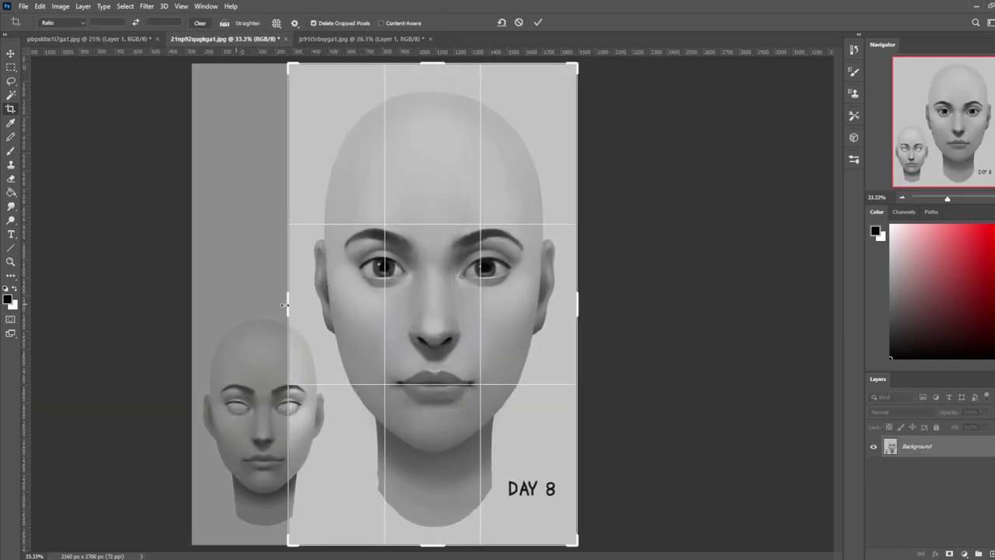
Crop the extra head off Day 8 and flip it back and forth to check symmetry
key(Return)
key(ctrl+shift+z)
key(ctrl+z)
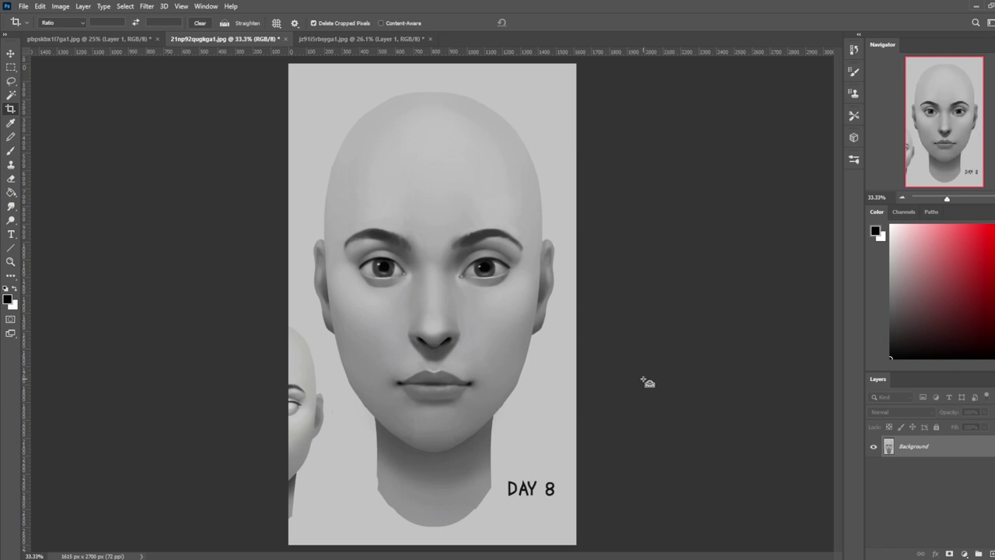
key(ctrl+shift+z)
key(ctrl+z)
key(ctrl+shift+z)
key(ctrl+z)
key(ctrl+shift+z)
key(ctrl+z)
key(ctrl+shift+z)
key(ctrl+z)
key(ctrl+shift+z)
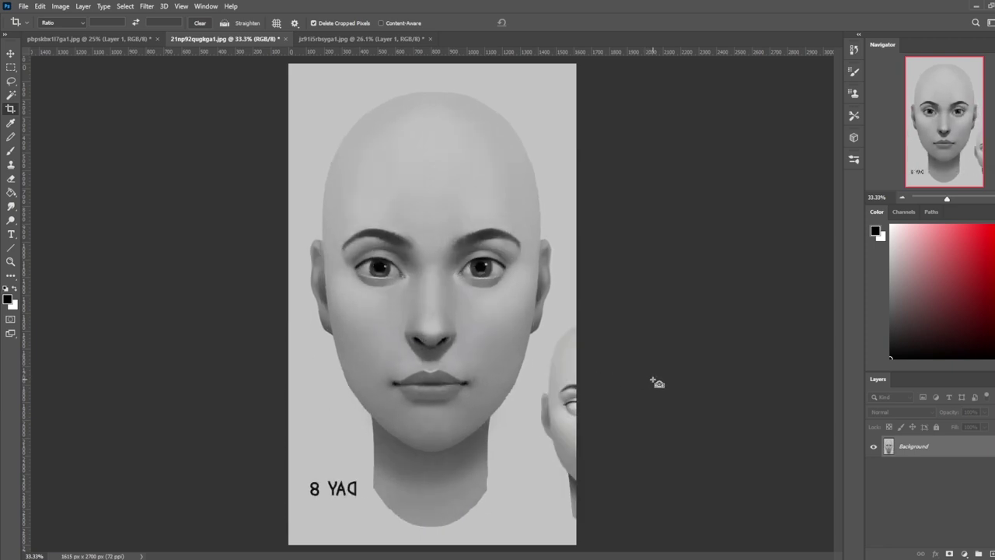
key(ctrl+z)
Flip the Day 12 study back and forth to check symmetry, ending in normal orientation
click(338, 38)
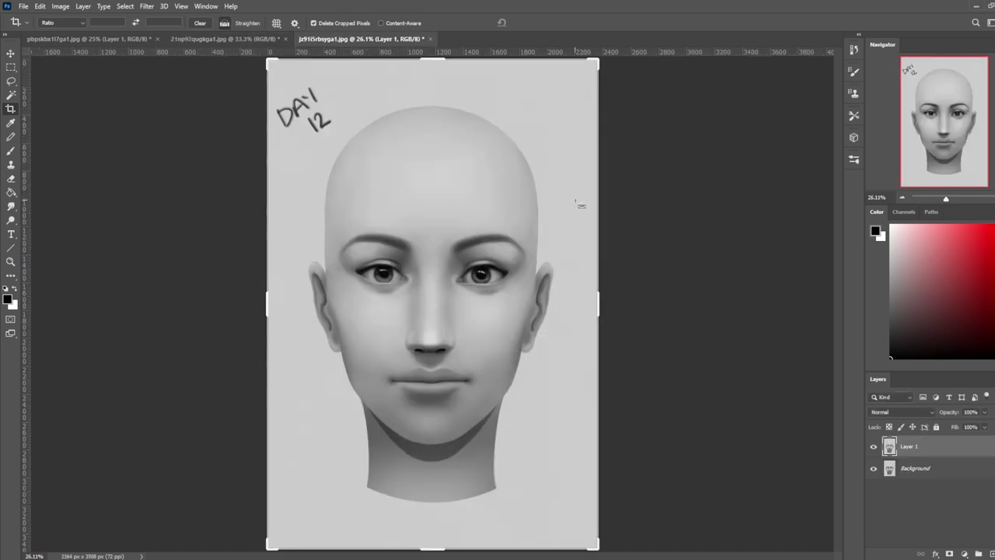
key(ctrl+shift+z)
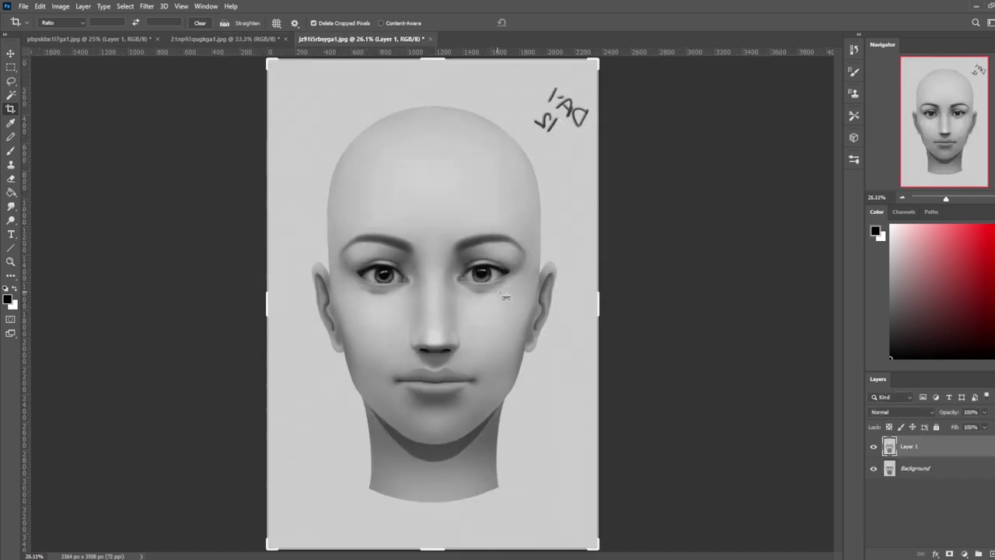
key(ctrl+z)
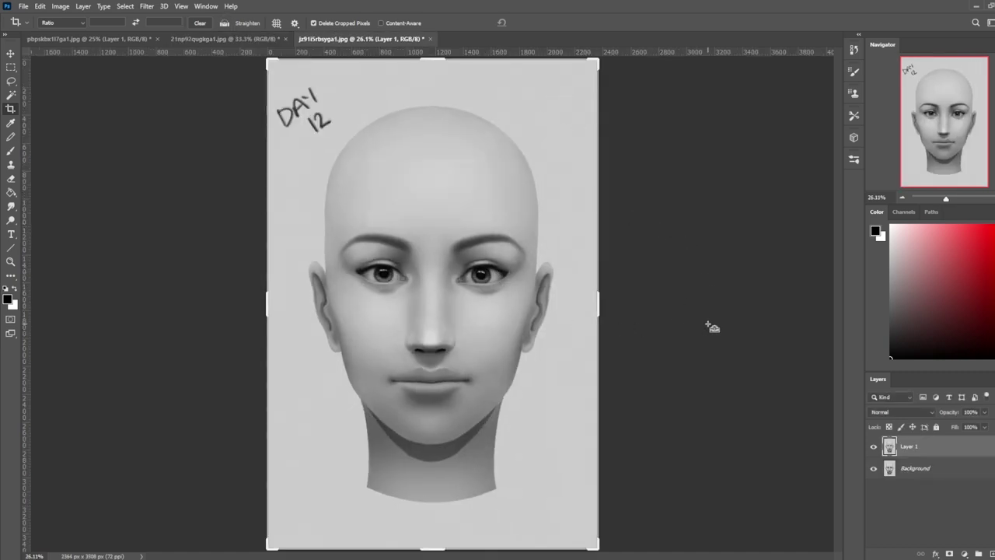
key(ctrl+shift+z)
key(ctrl+z)
key(ctrl+shift+z)
key(ctrl+z)
key(ctrl+shift+z)
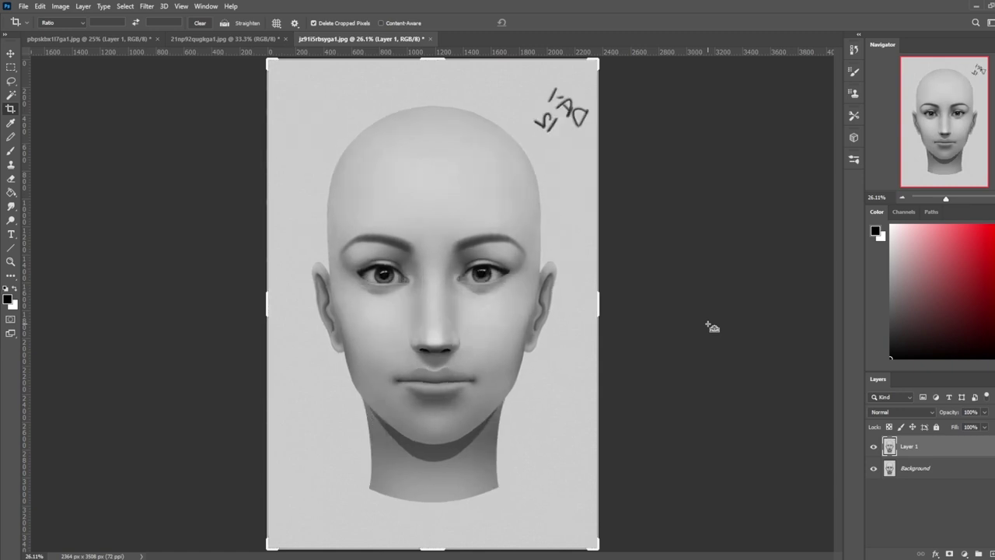
key(ctrl+z)
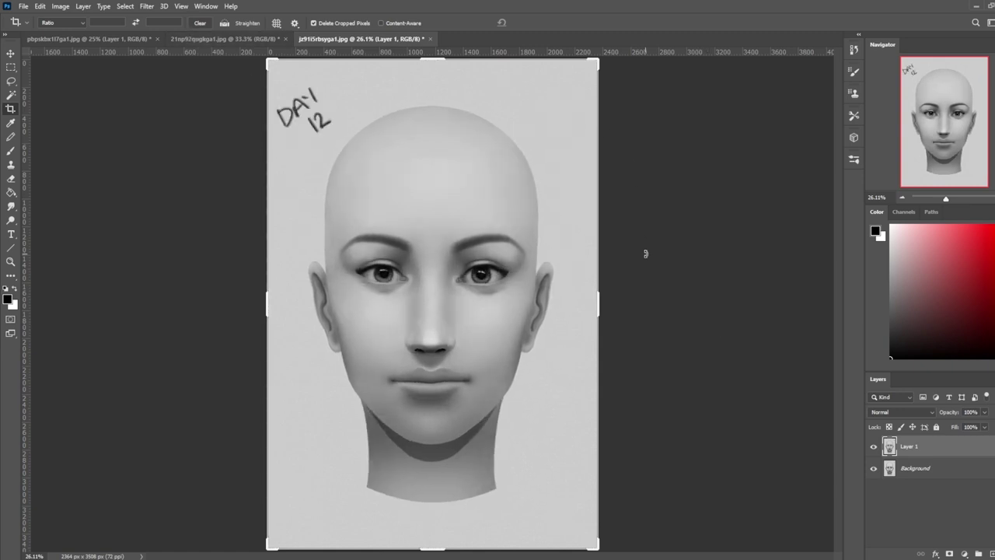
key(m)
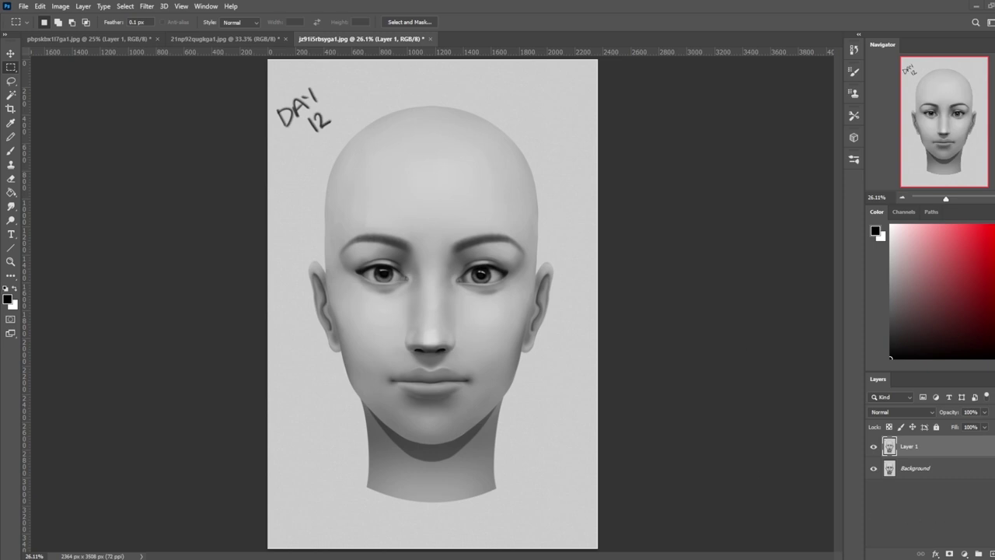
click(964, 559)
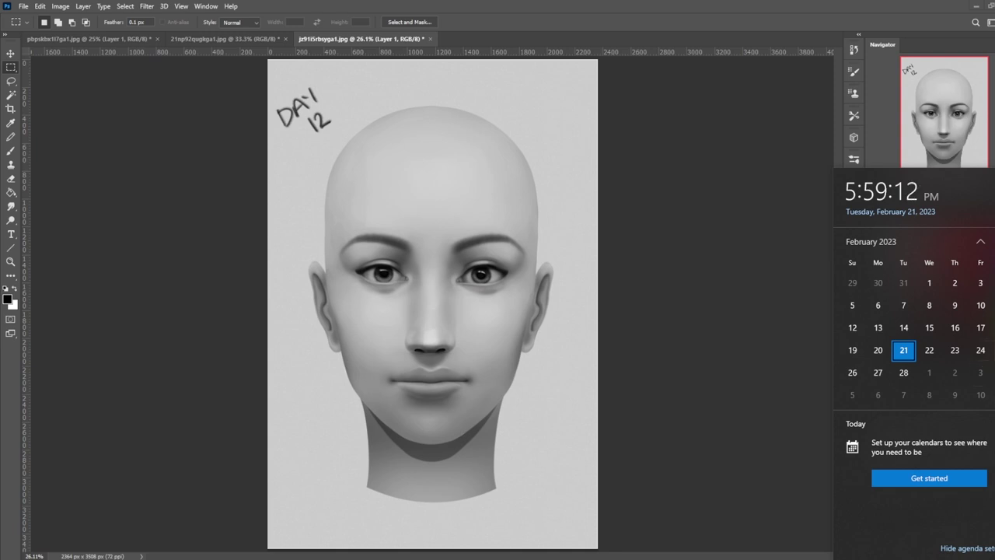
Dismiss the calendar flyout and bring the Firefox istebrak.com window forward
key(Escape)
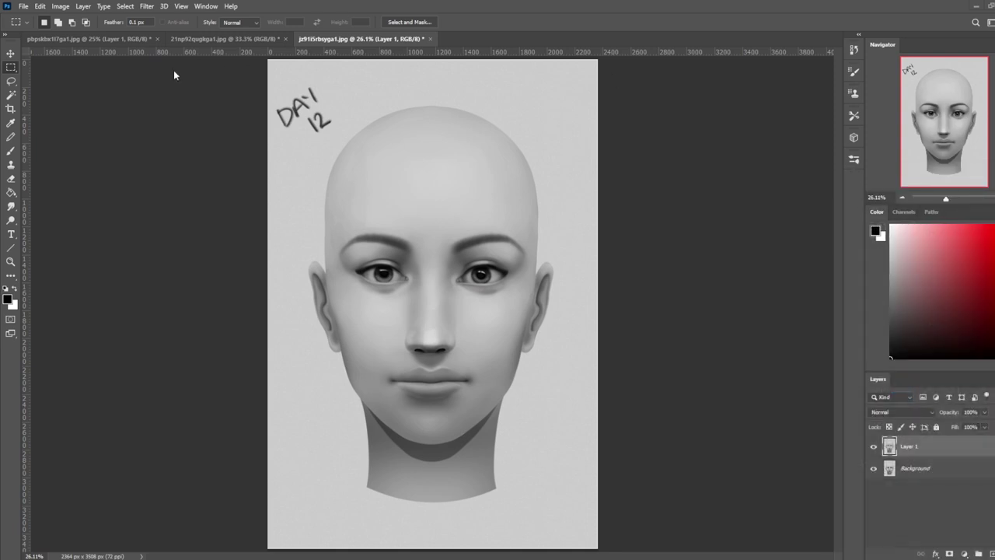
key(alt+Tab)
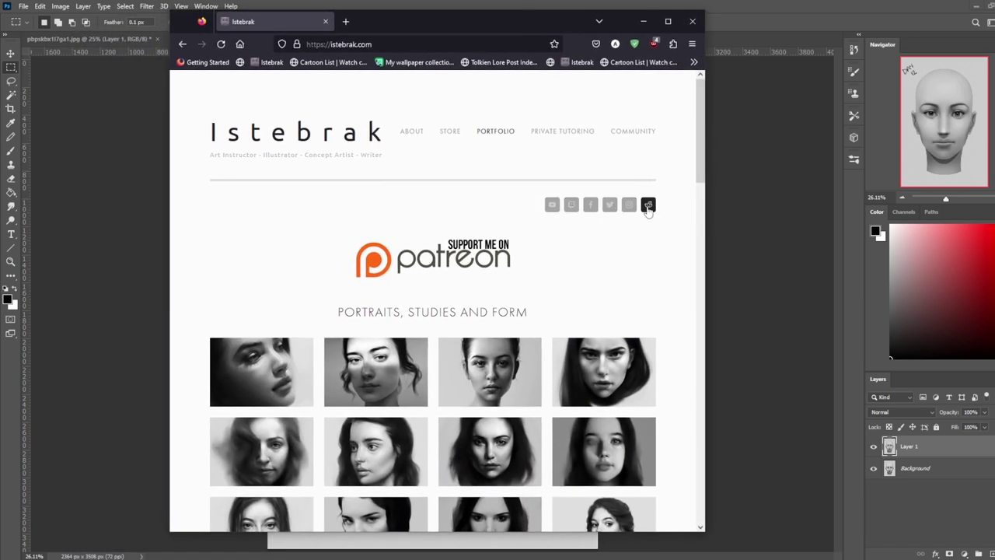
Go to the istebrak.com Community page and nudge the Firefox window up-left
click(634, 133)
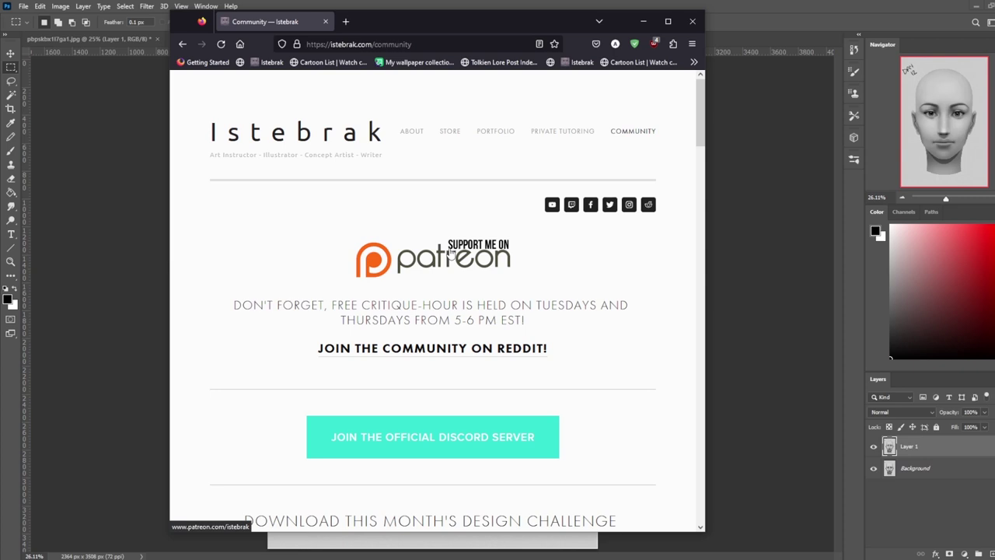
drag(446, 20, 433, 12)
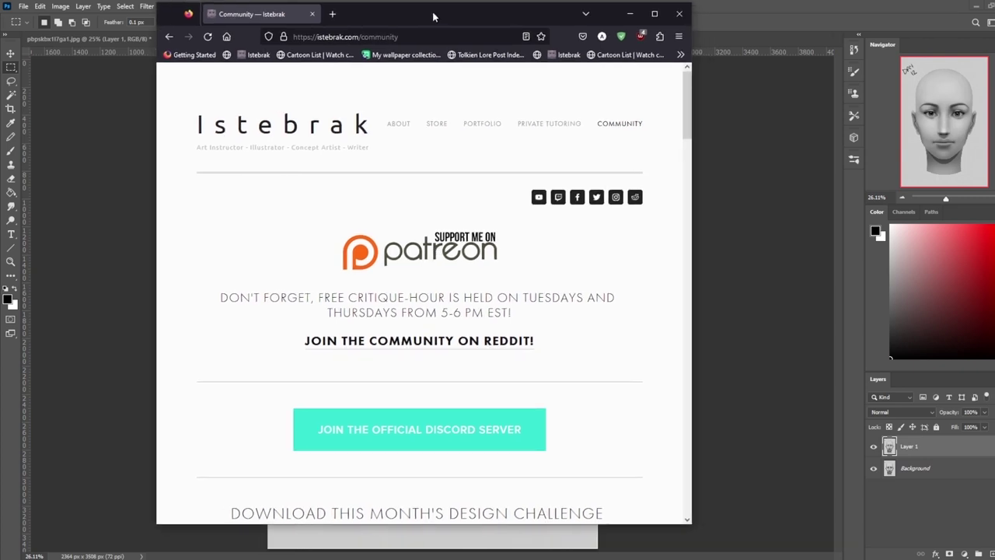